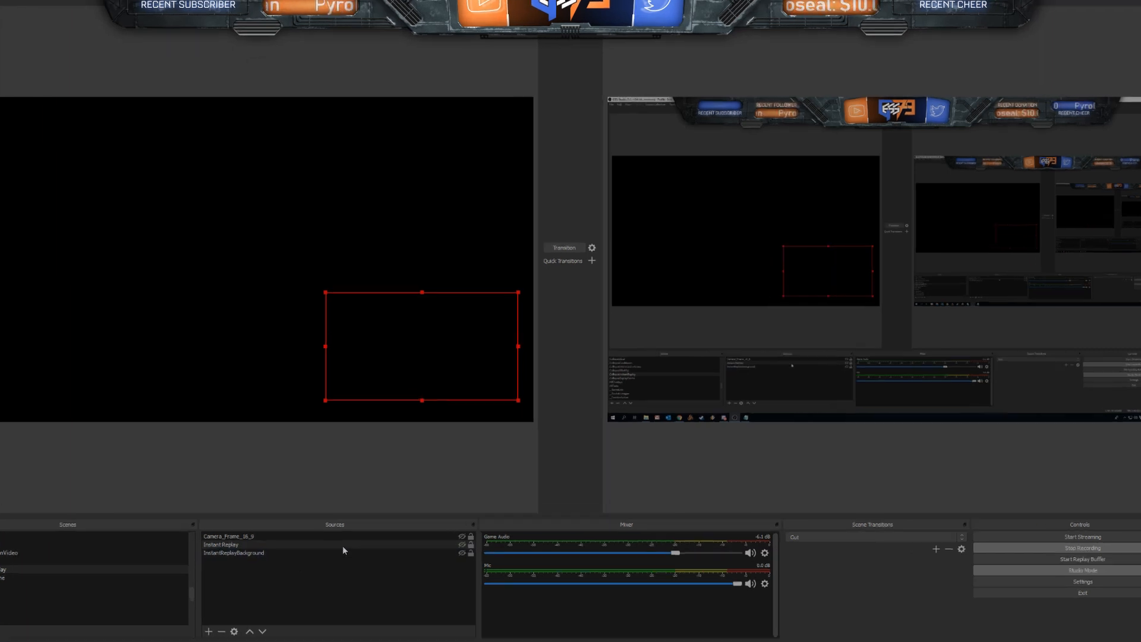
Step: Review the Instant Replay media source's local file and playback options, leaving its properties without changes
double_click(360, 525)
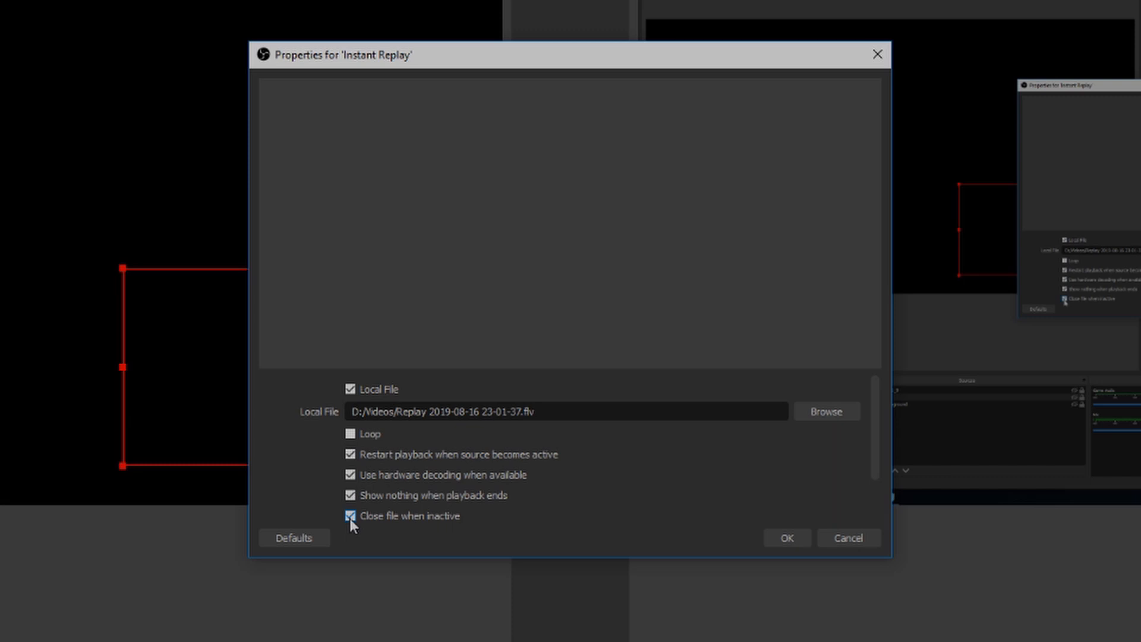
mouse_move(349, 518)
click(849, 539)
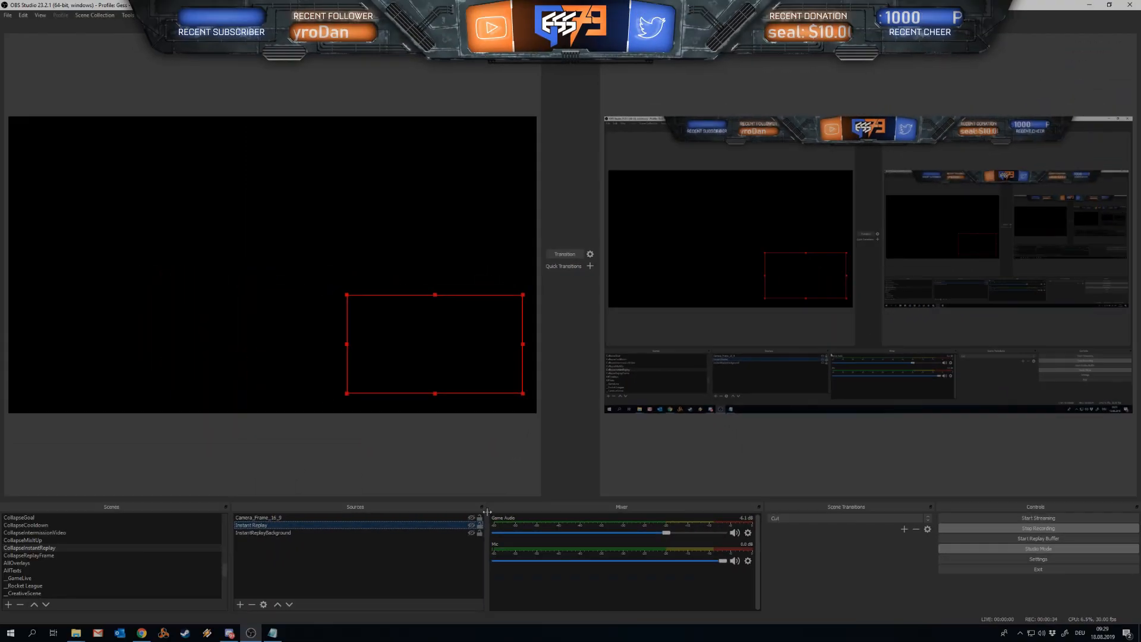
Step: Show the Instant Replay, Camera_Frame_16_9 and InstantReplayBackground sources in the CollapseInstantReplay scene
click(472, 525)
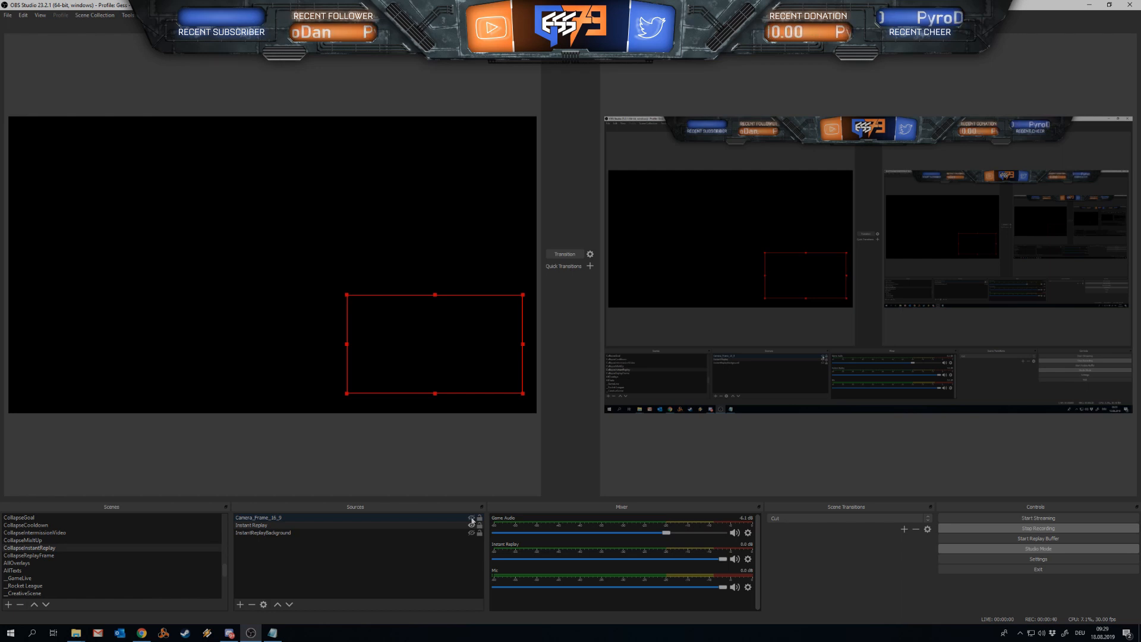
click(472, 517)
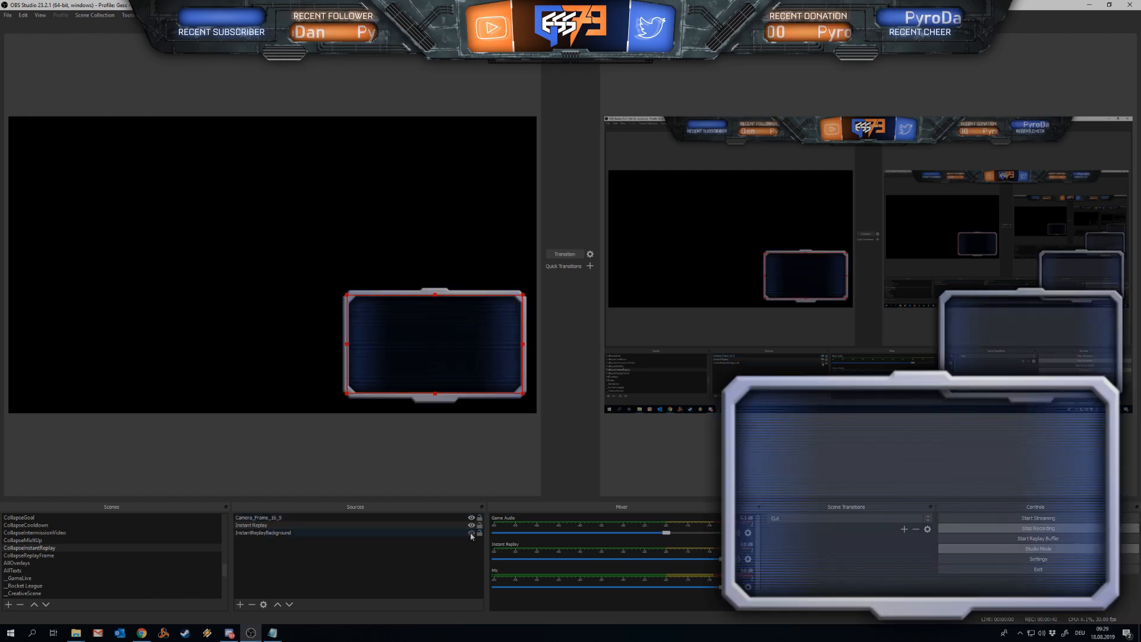
click(471, 533)
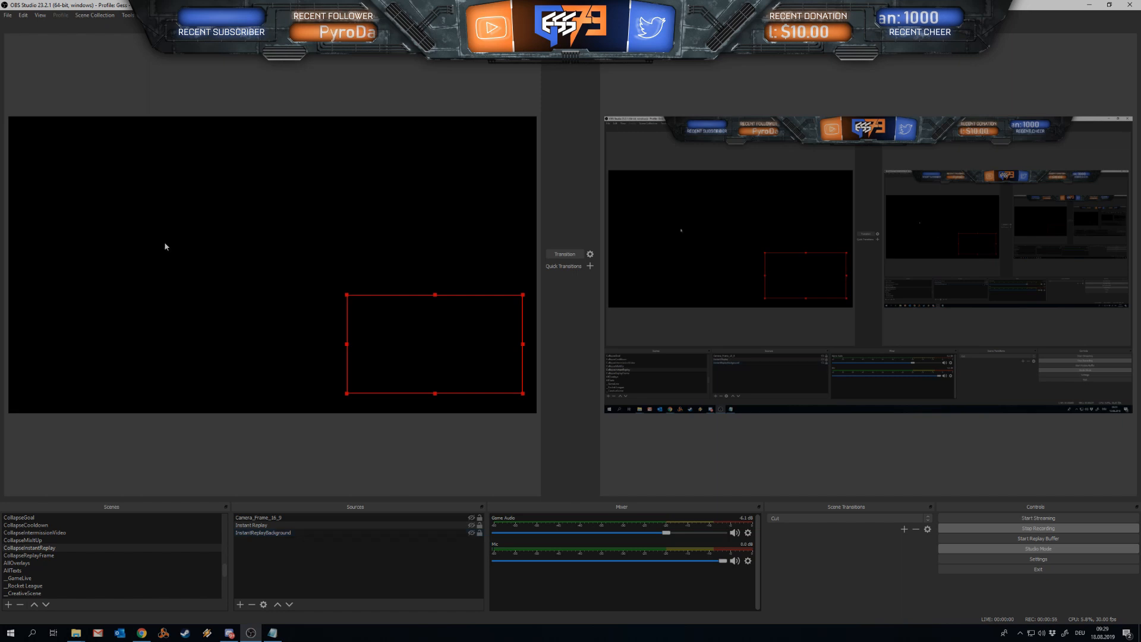
Step: Load the obs-instant-replay.lua script from the frontend-tools scripts folder and close the script manager
click(129, 16)
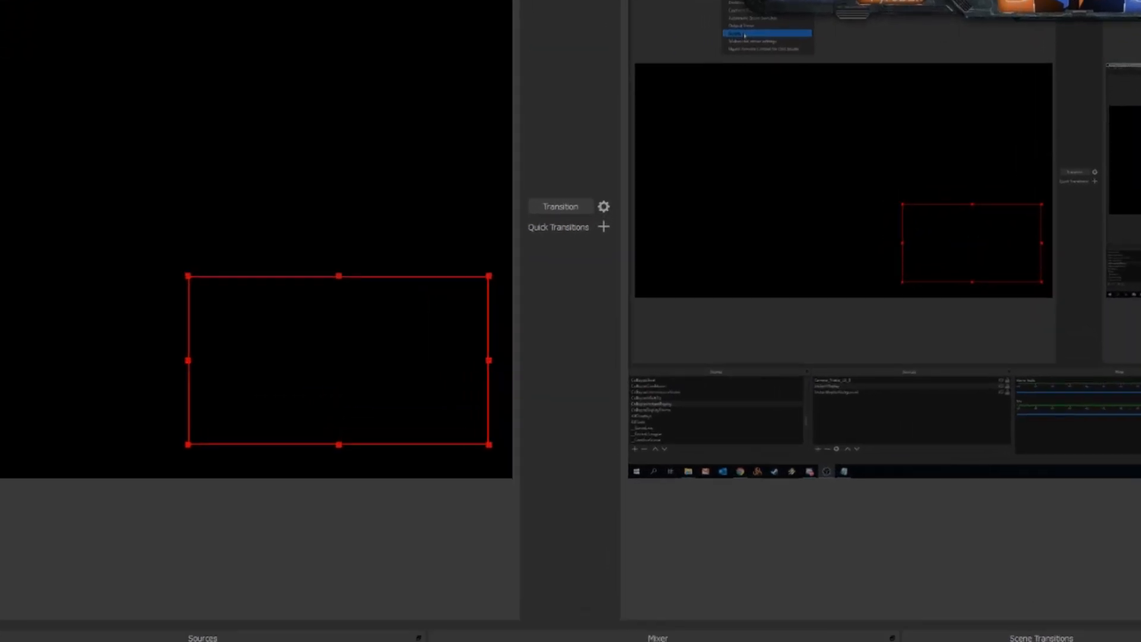
click(142, 79)
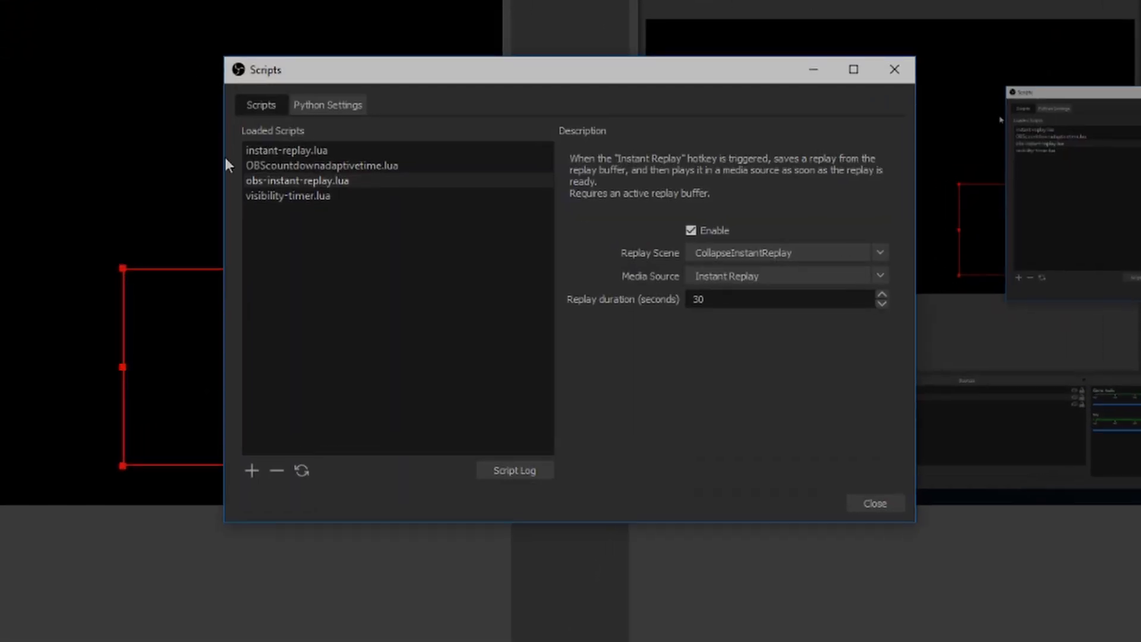
click(252, 470)
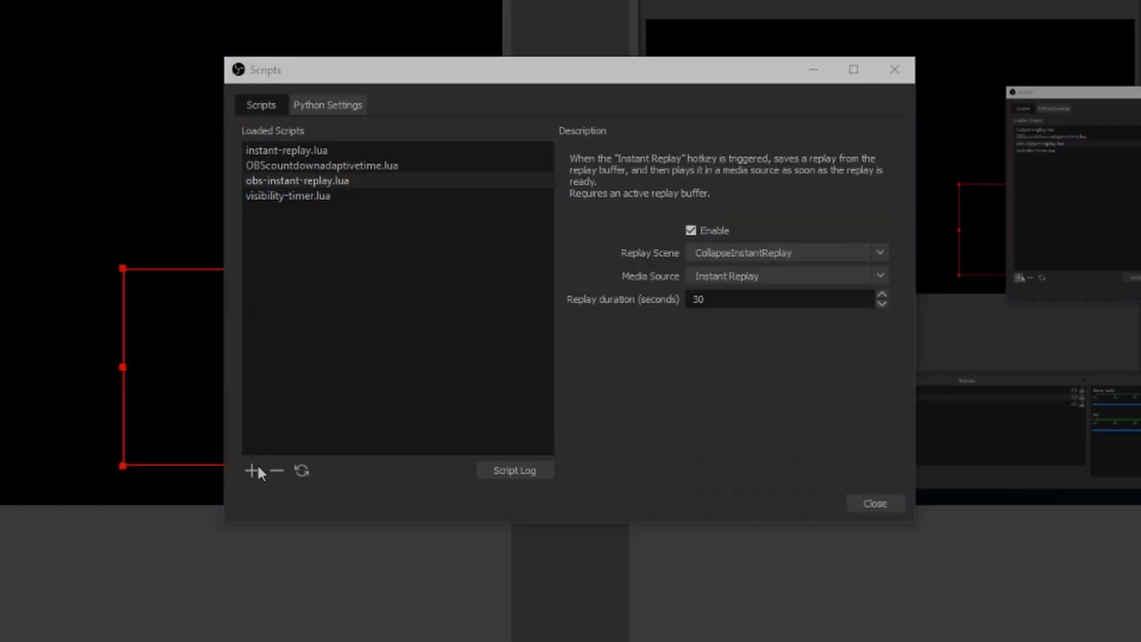
click(496, 283)
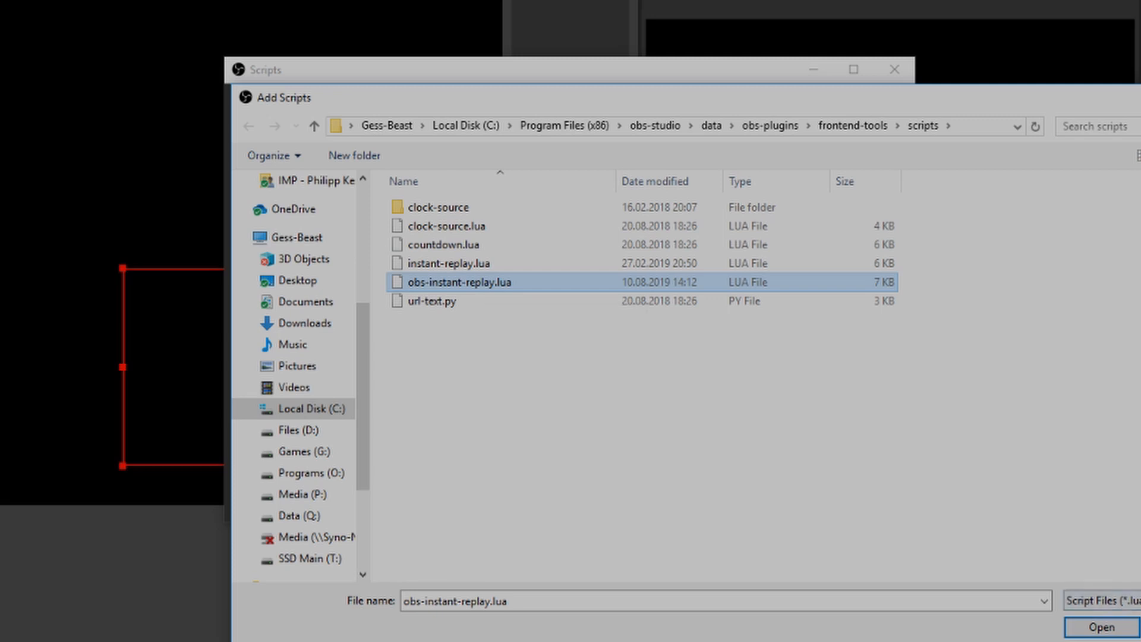
click(1100, 627)
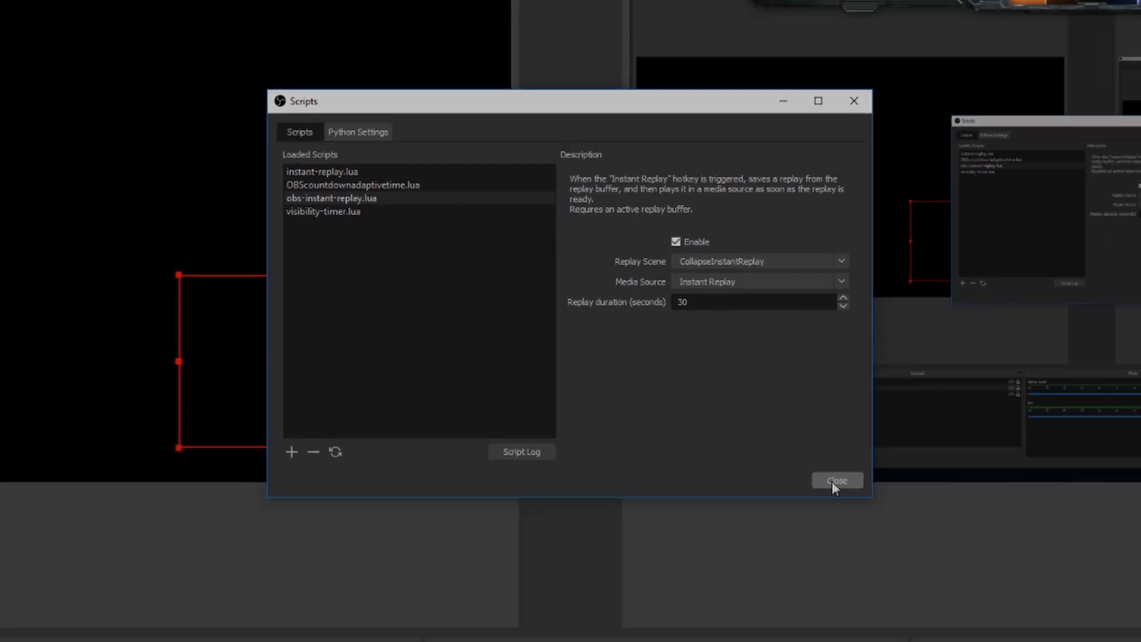
click(873, 503)
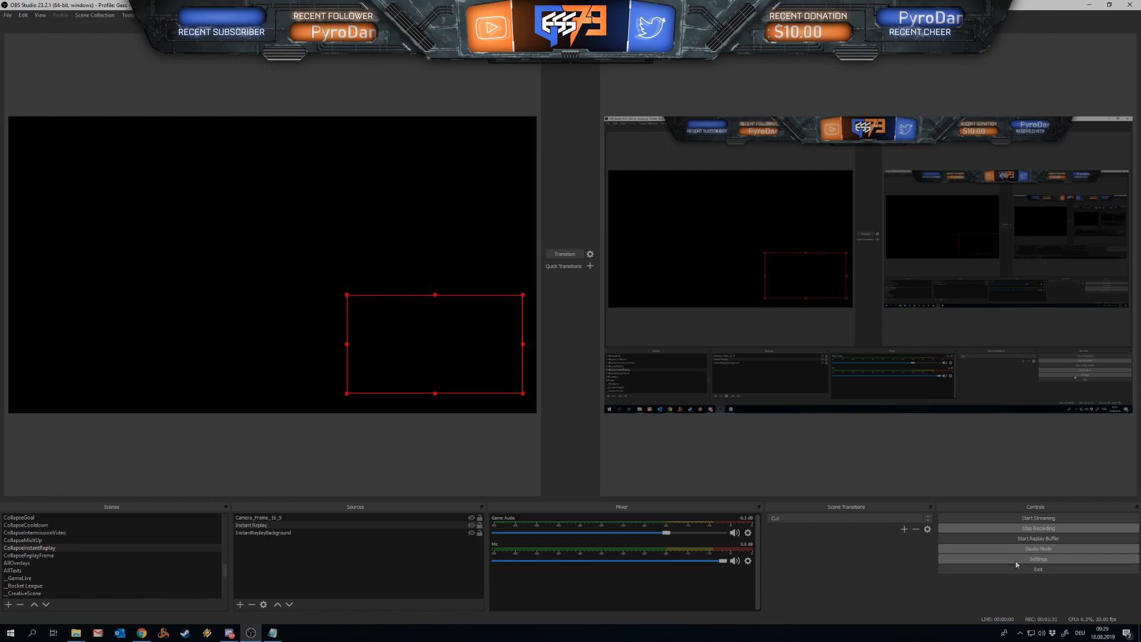
Step: Examine the general output options and the replay buffer, recording and hotkey settings
click(1016, 558)
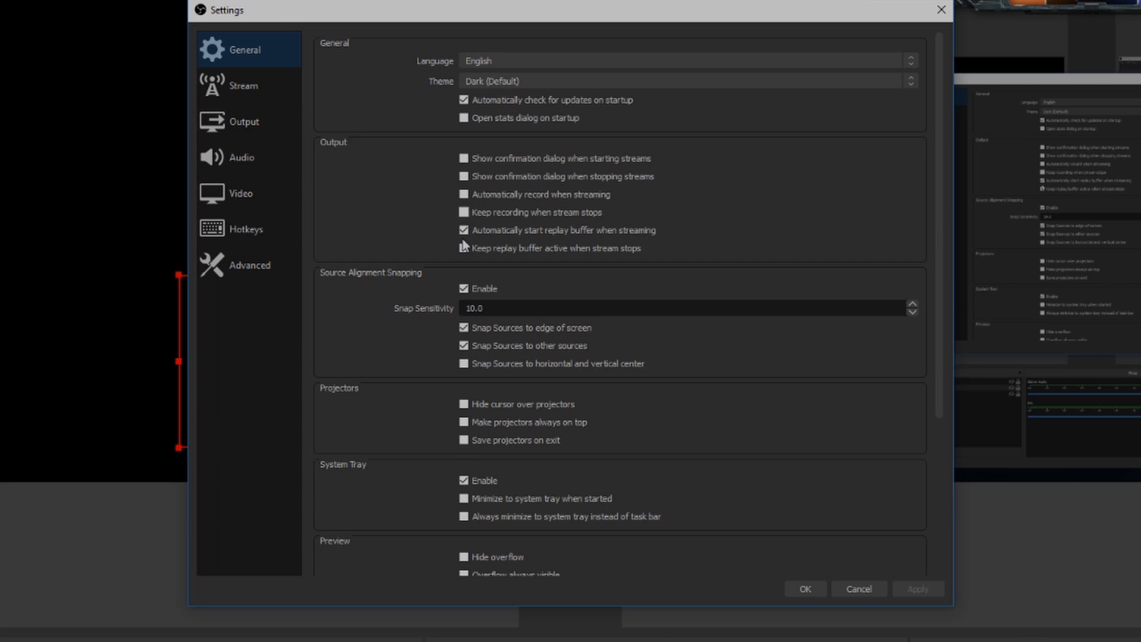
click(242, 120)
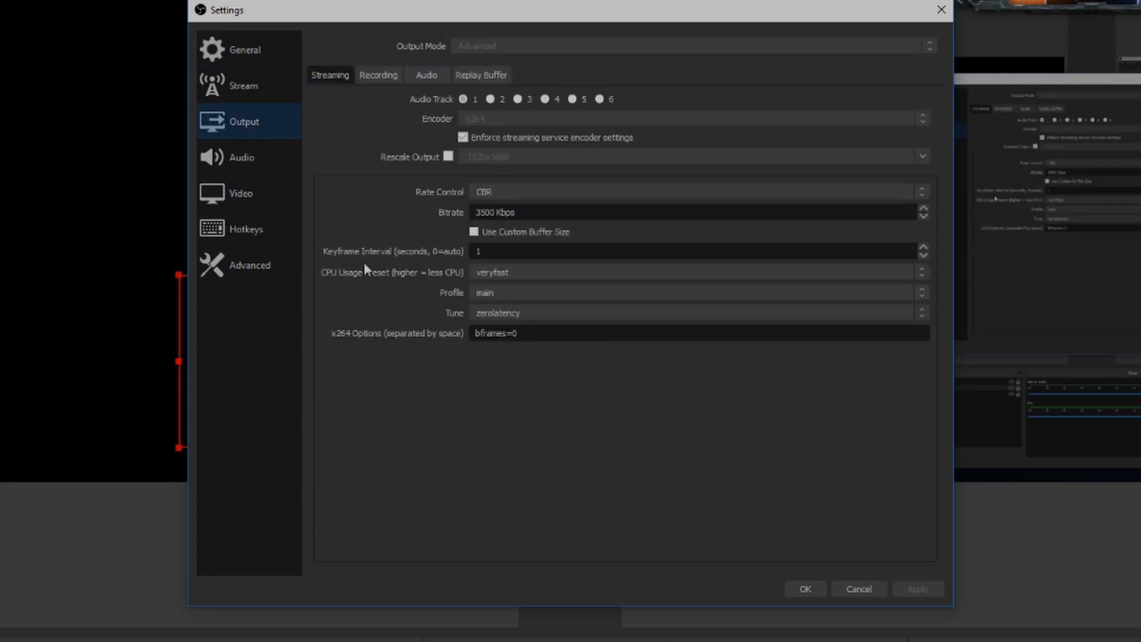
click(472, 83)
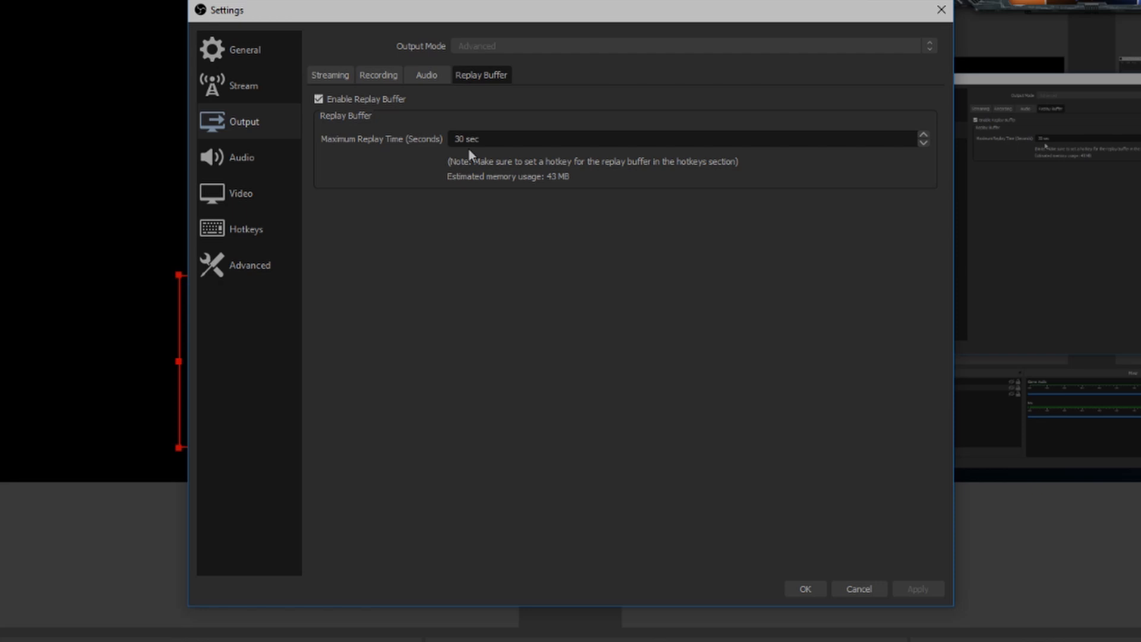
click(380, 72)
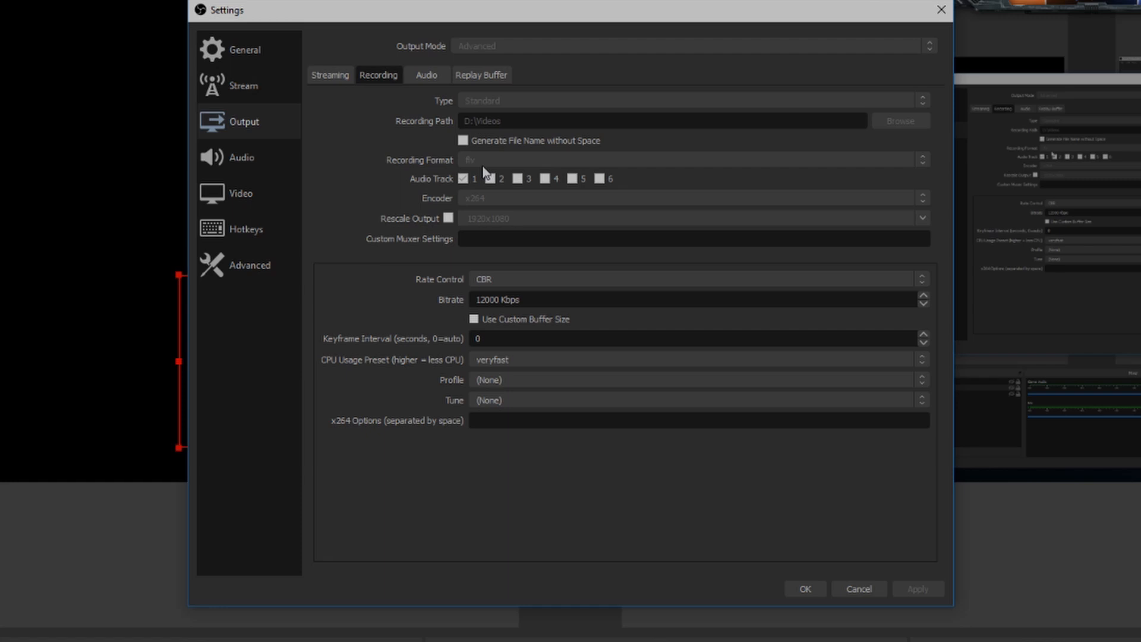
click(256, 228)
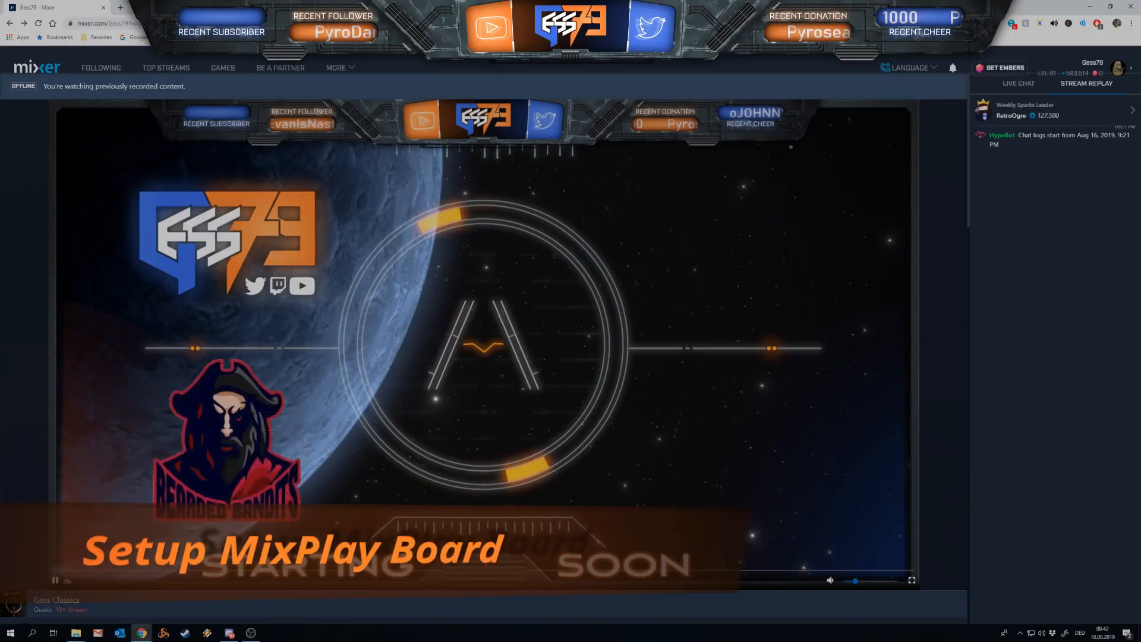
Step: Switch to the Mixer website in Chrome and open the MixPlay projects in the Developer Lab
key(F5)
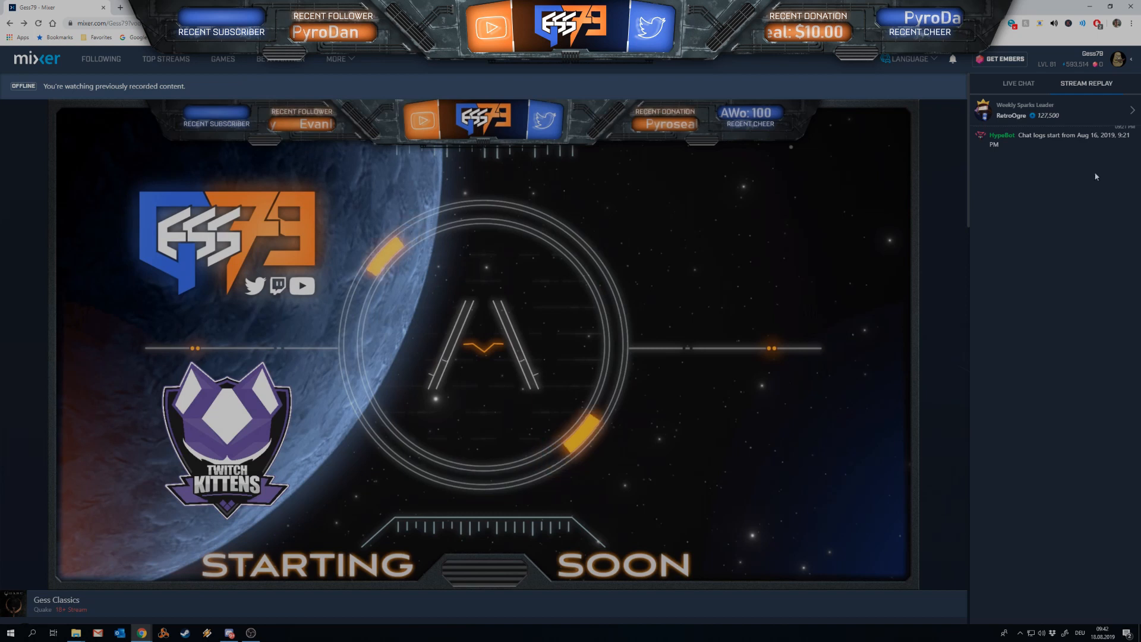
click(1119, 64)
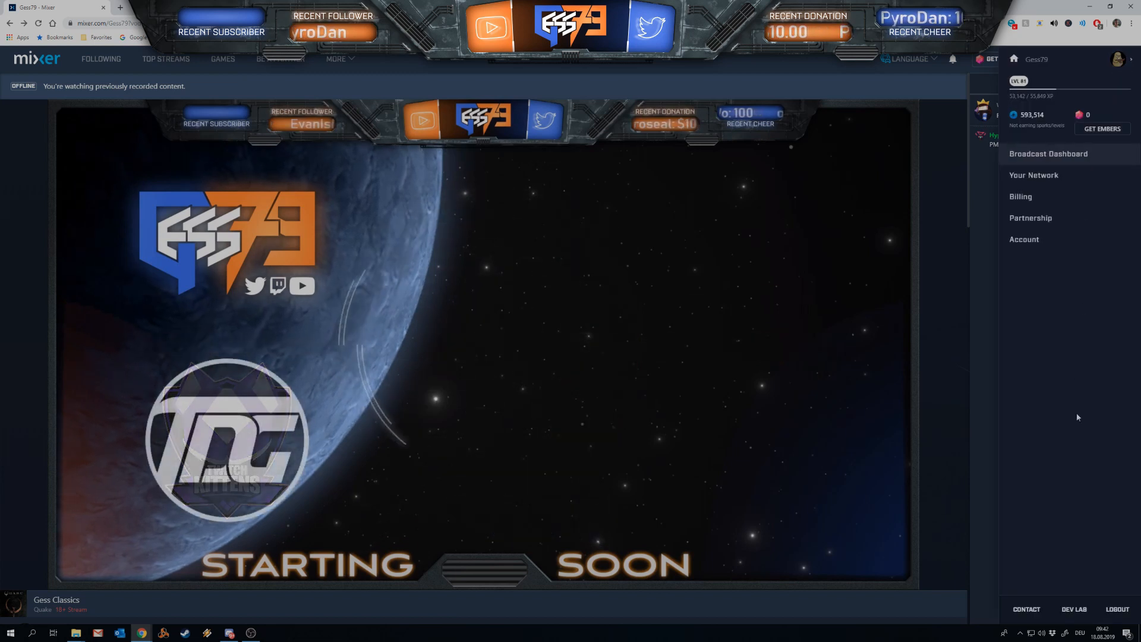
click(1083, 611)
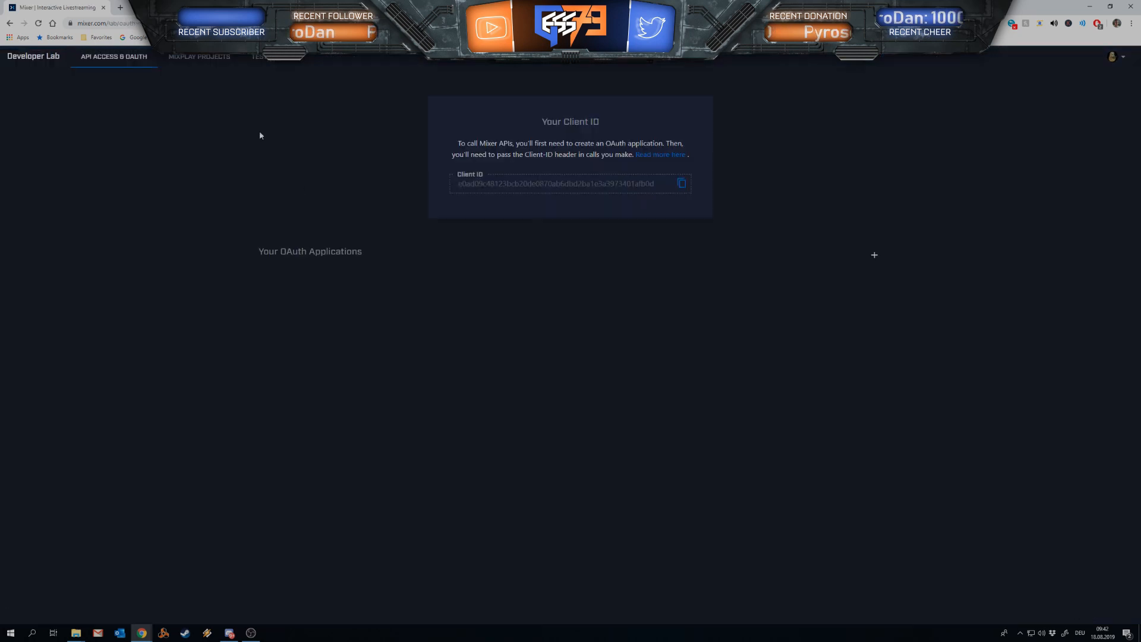
click(195, 59)
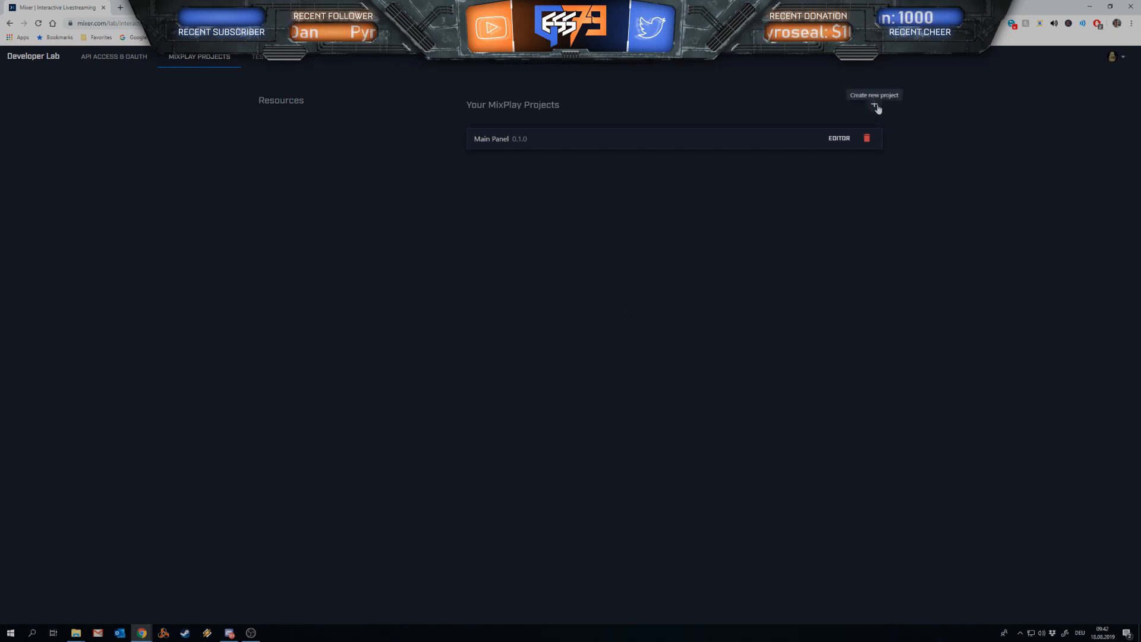
Step: Create a new MixPlay project titled InstantReplayTest with Other as its project game
click(875, 108)
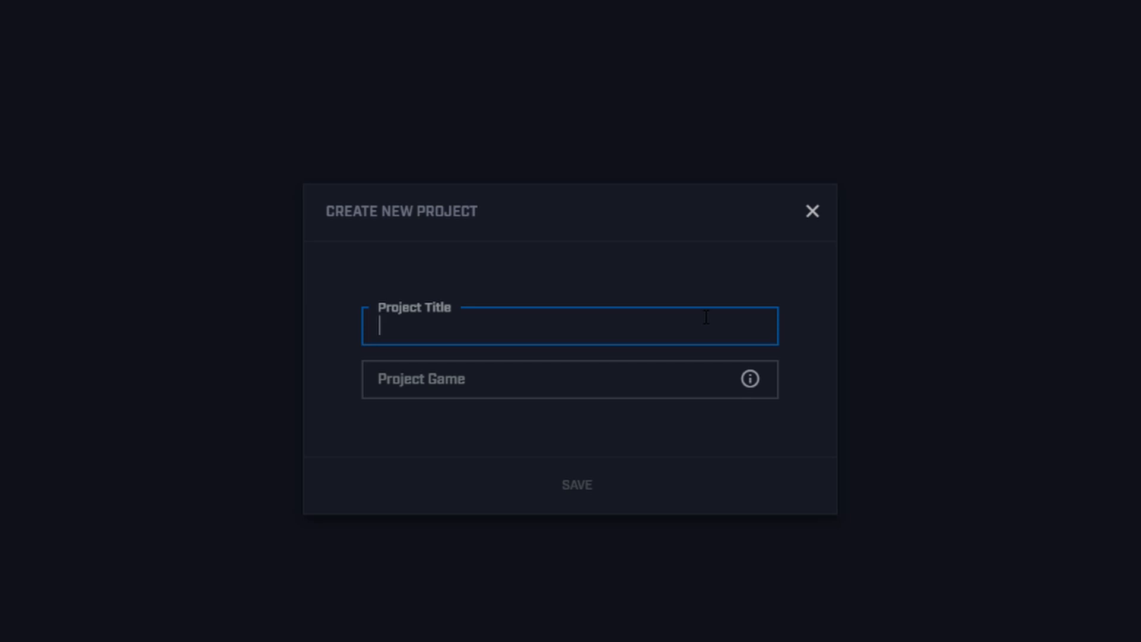
text(InstantReplayTest)
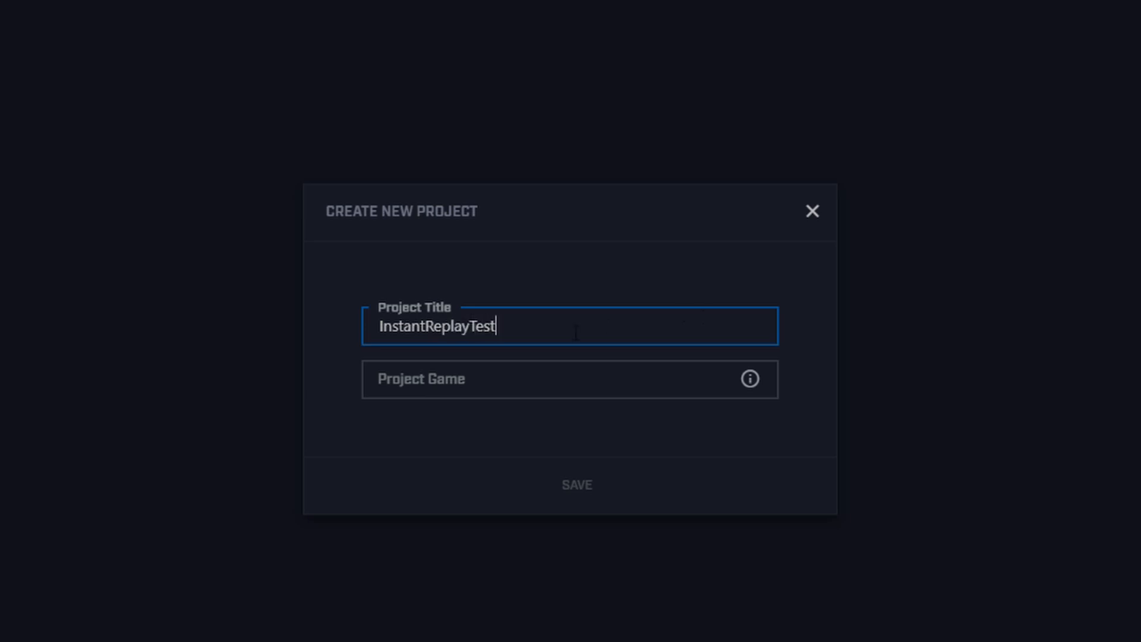
click(705, 379)
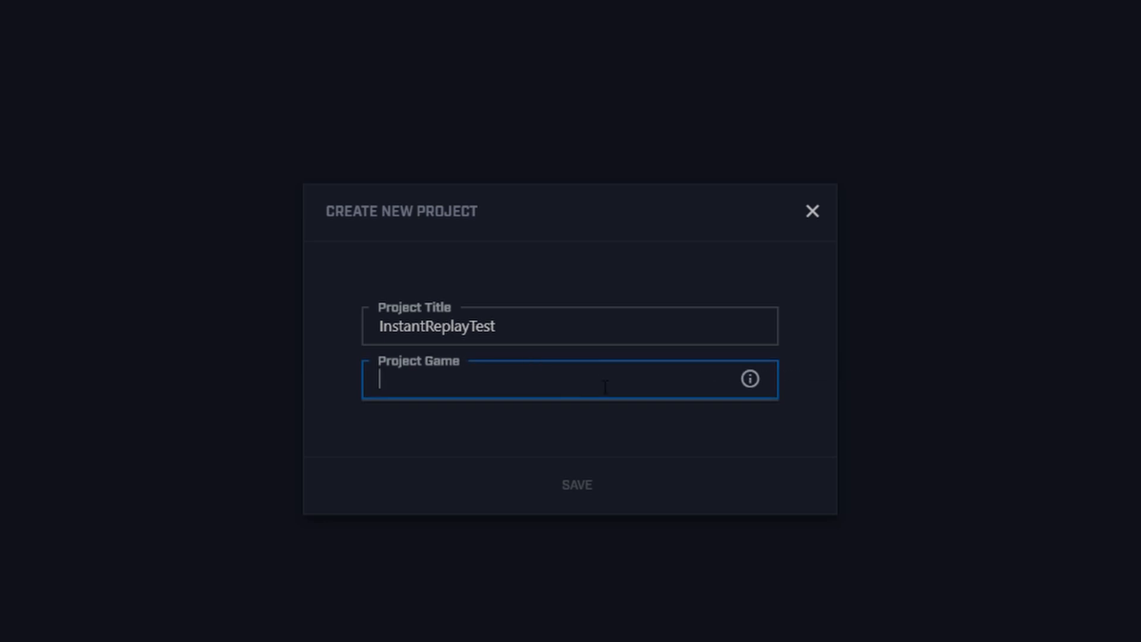
text(other)
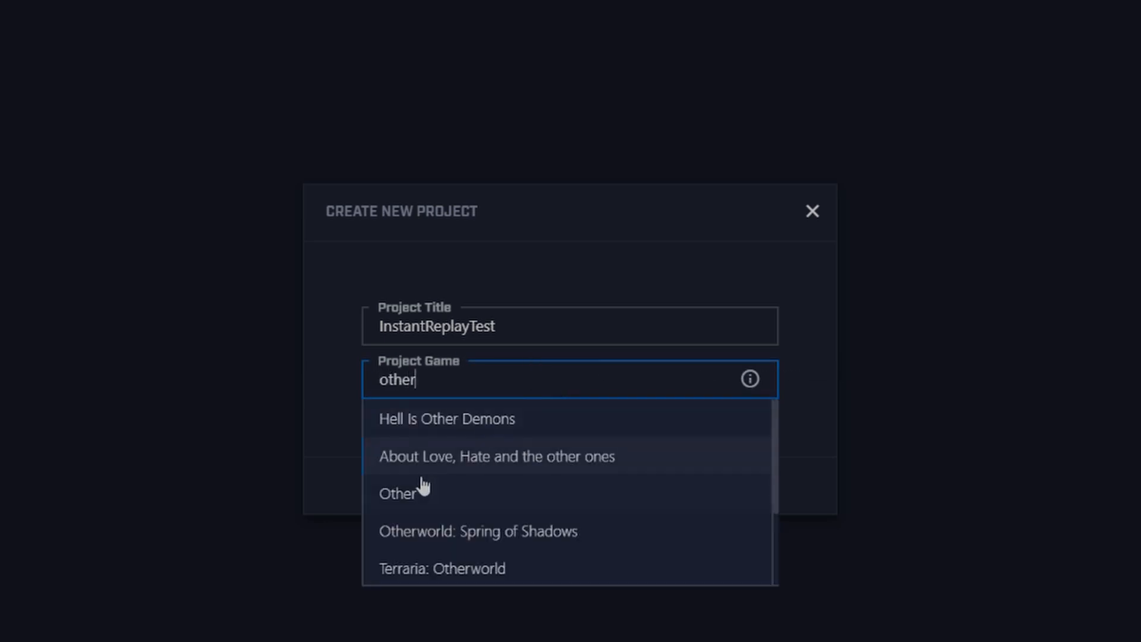
click(418, 493)
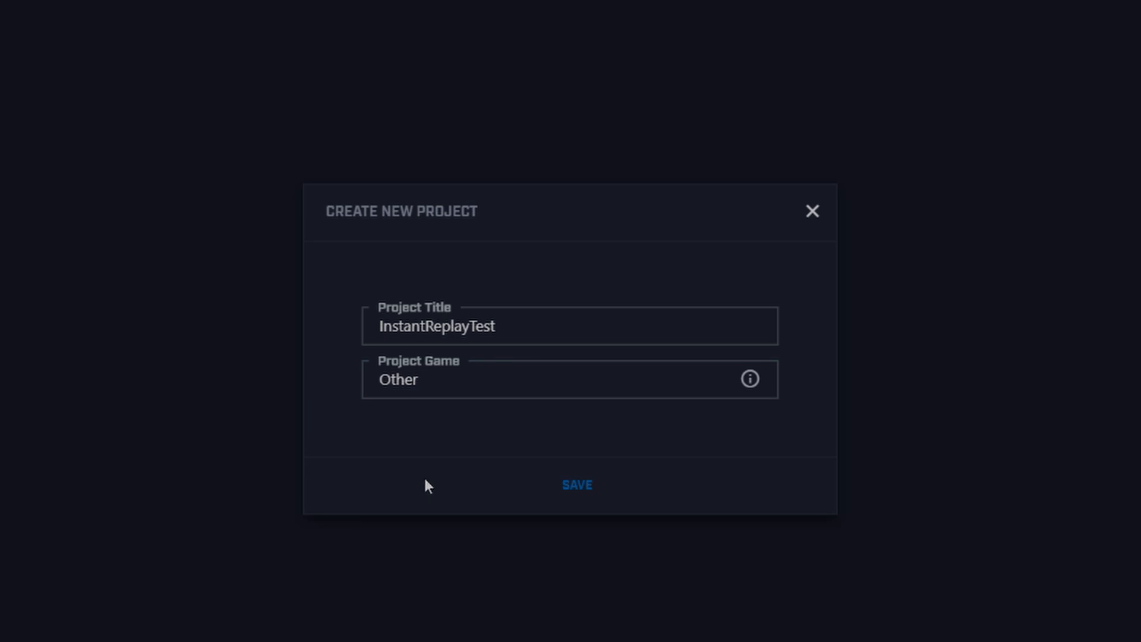
click(579, 487)
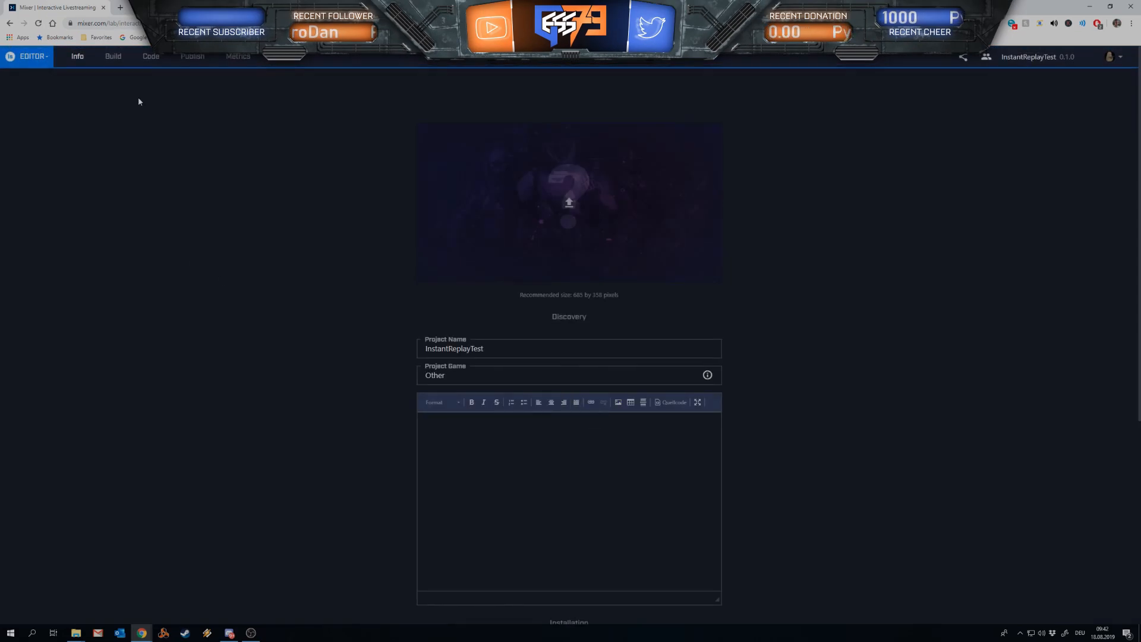
Step: Add a button control named InstantReplay to the project's default scene in the Build editor
click(113, 56)
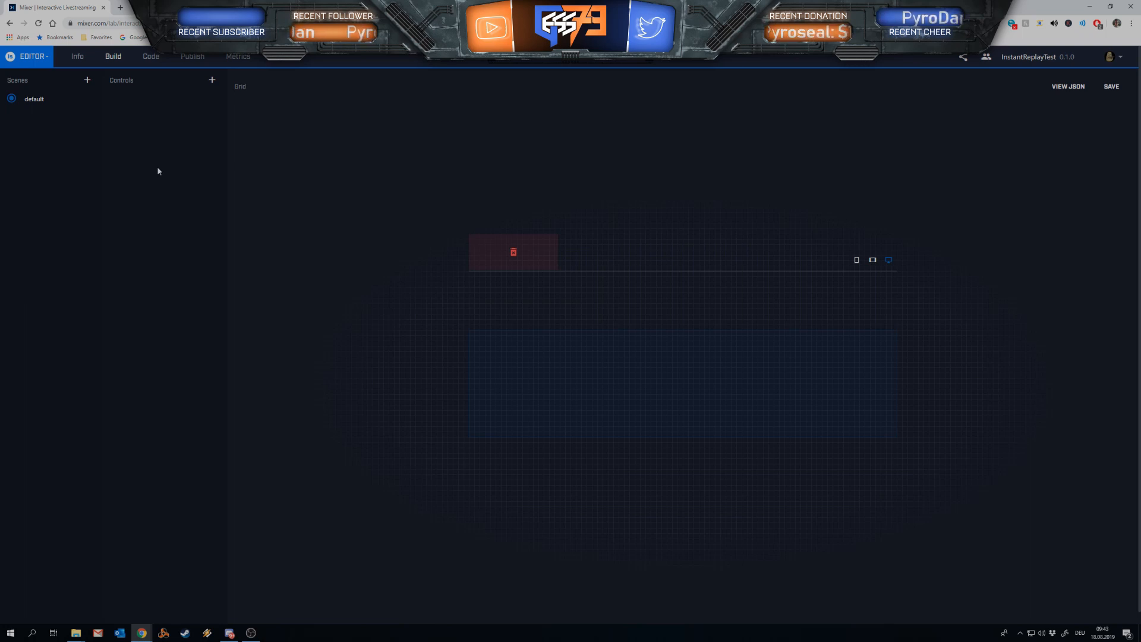
click(217, 85)
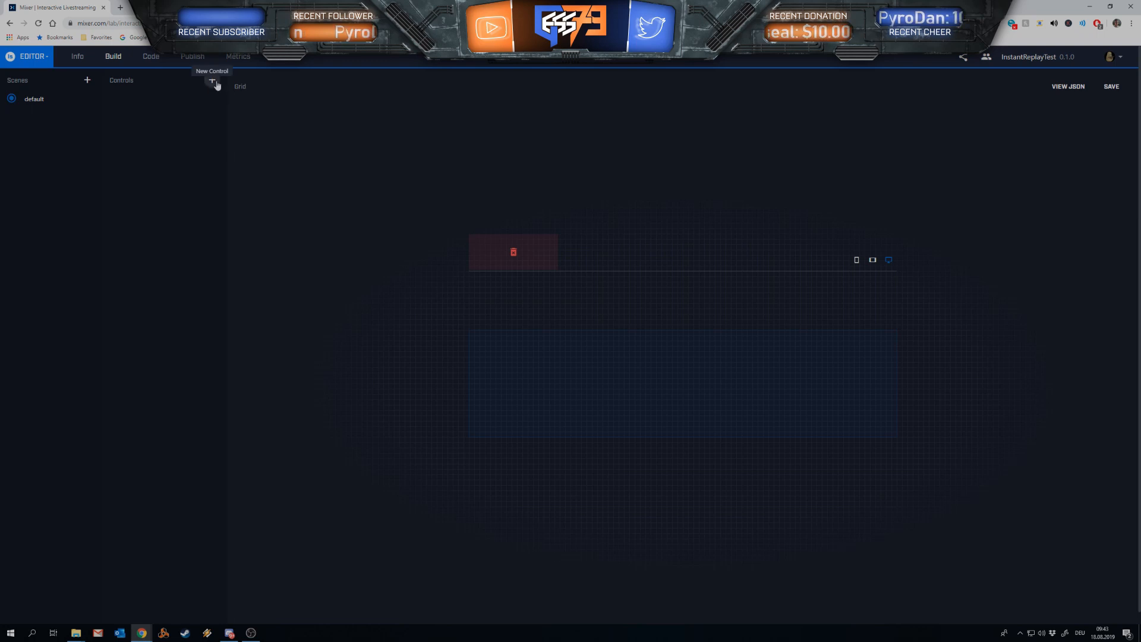
click(181, 136)
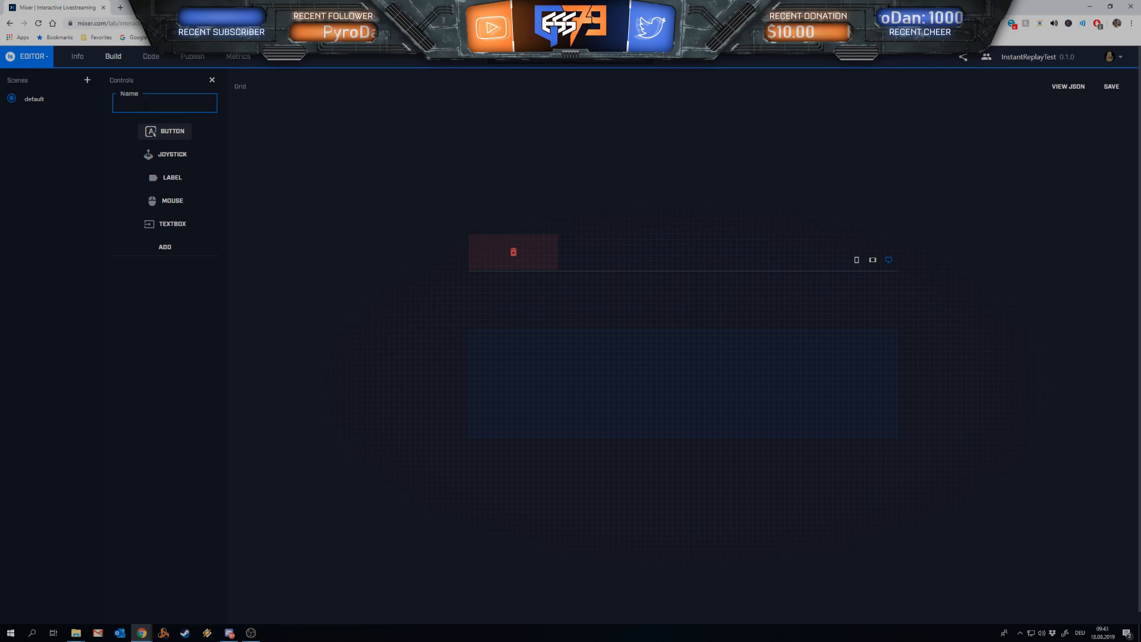
text(Inxt)
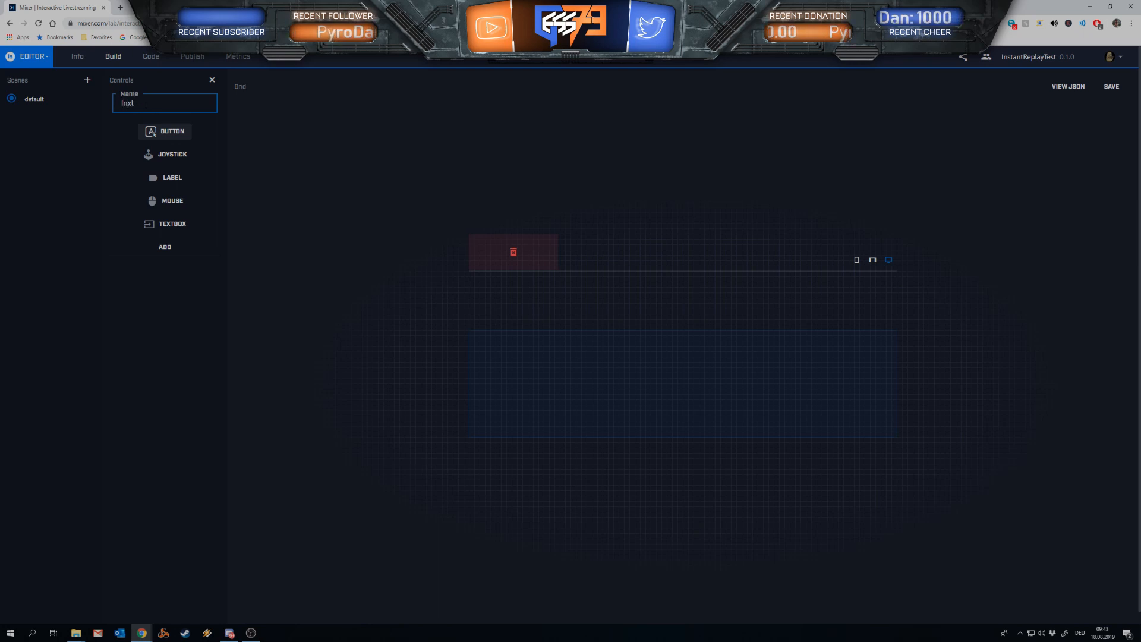
key(BackSpace)
key(BackSpace)
text(stantR)
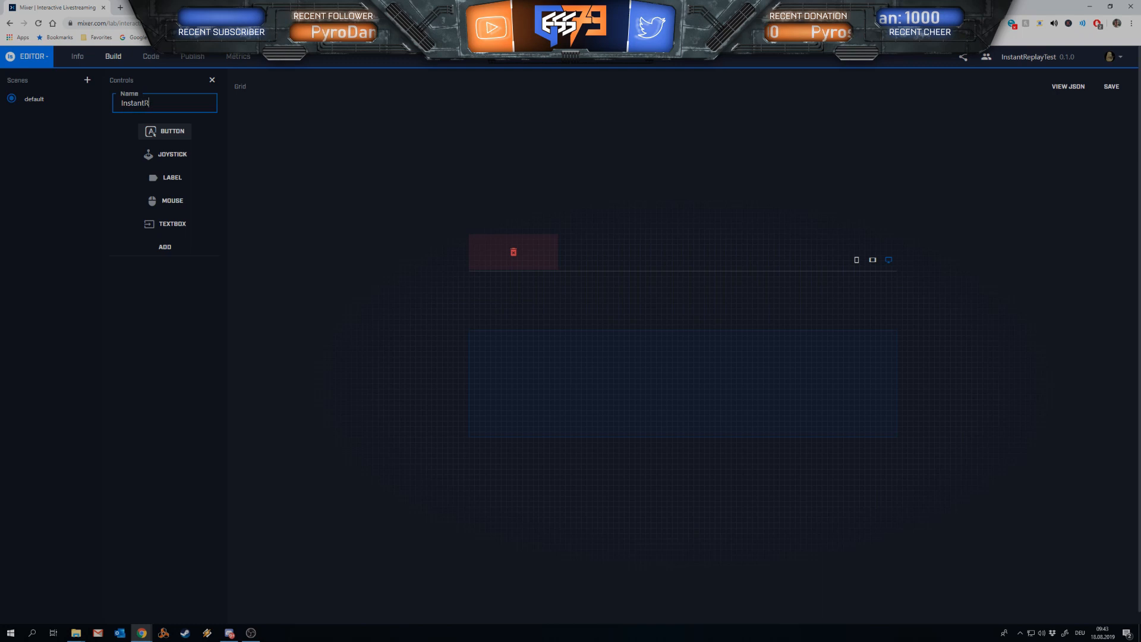
text(eplay)
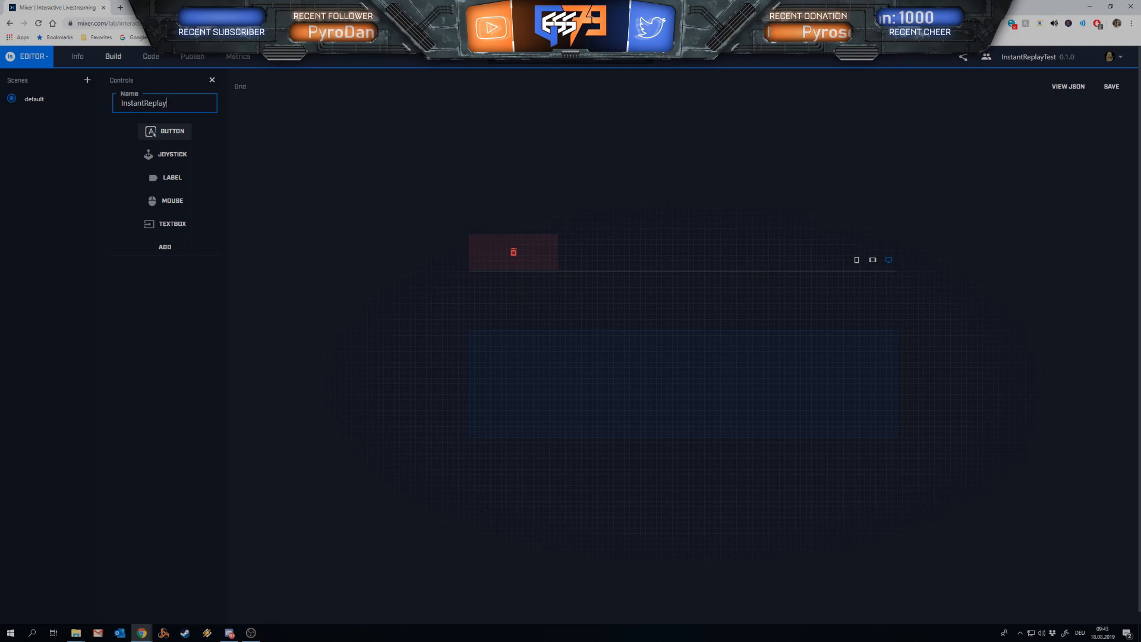
click(181, 136)
click(165, 247)
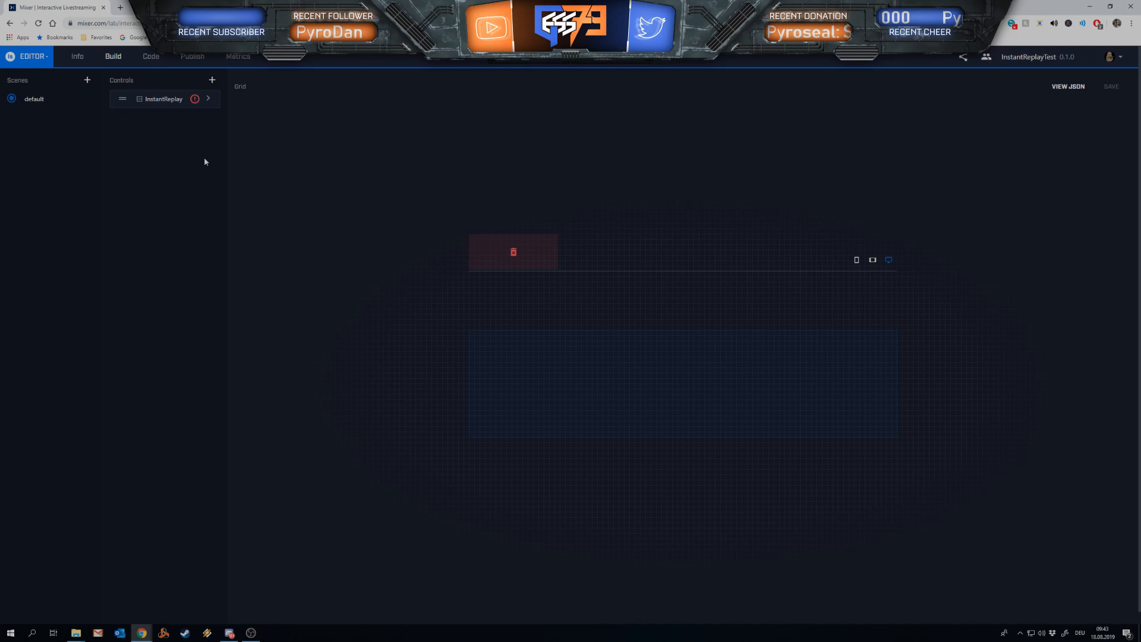
Step: Set the InstantReplay control's text to Create Instant Replay and leave its spark cost empty
click(208, 98)
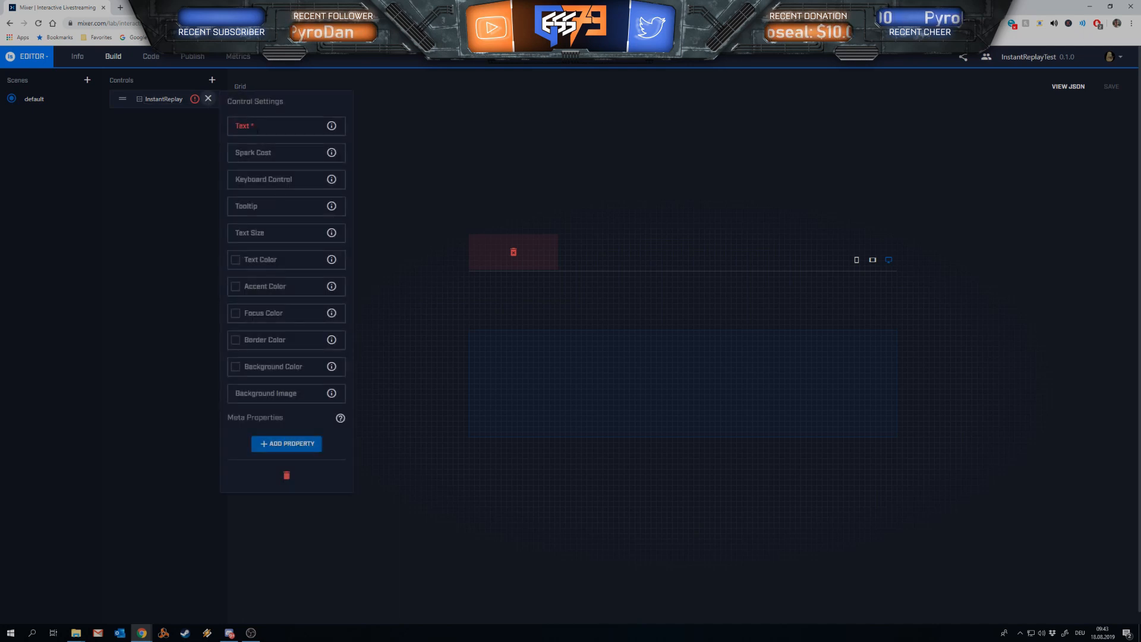
click(258, 128)
text(C)
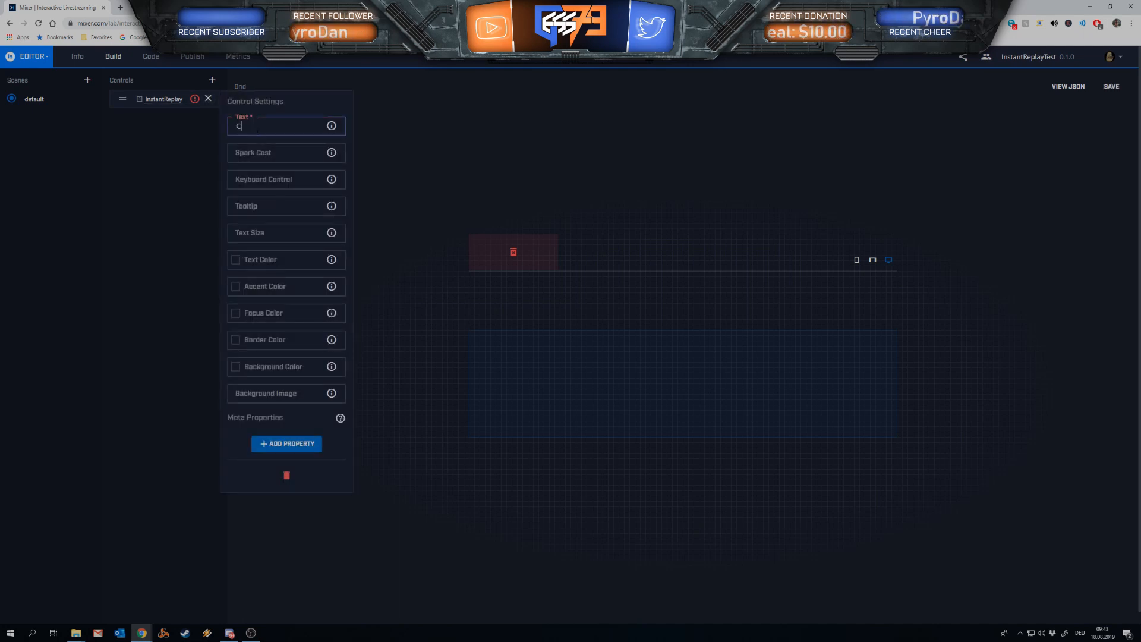
text(reat)
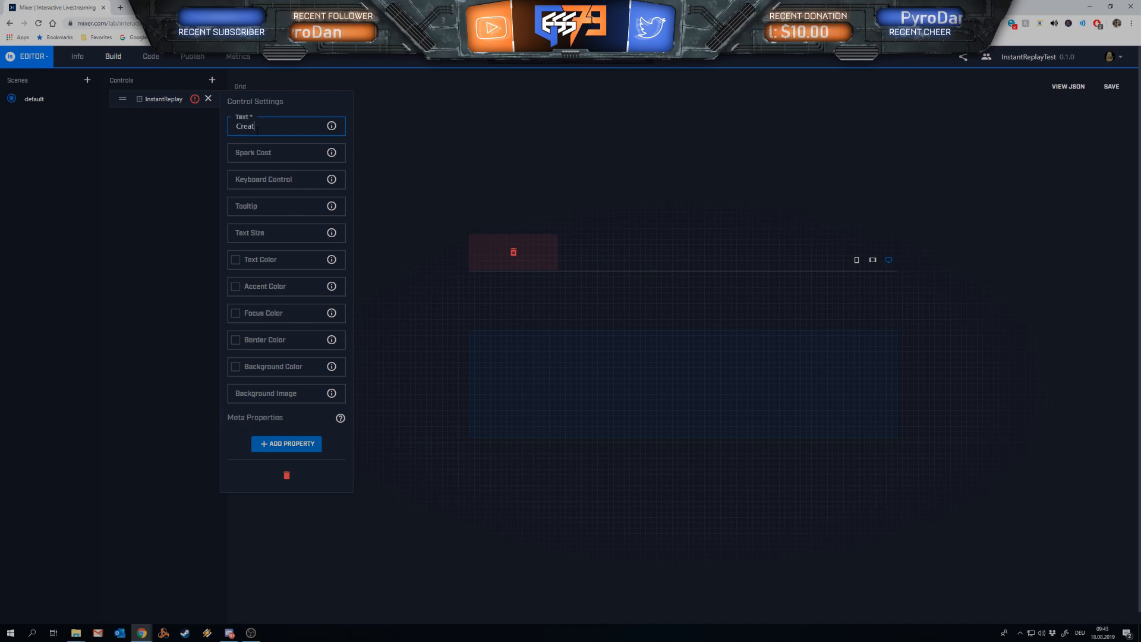
text(e Instant Replay)
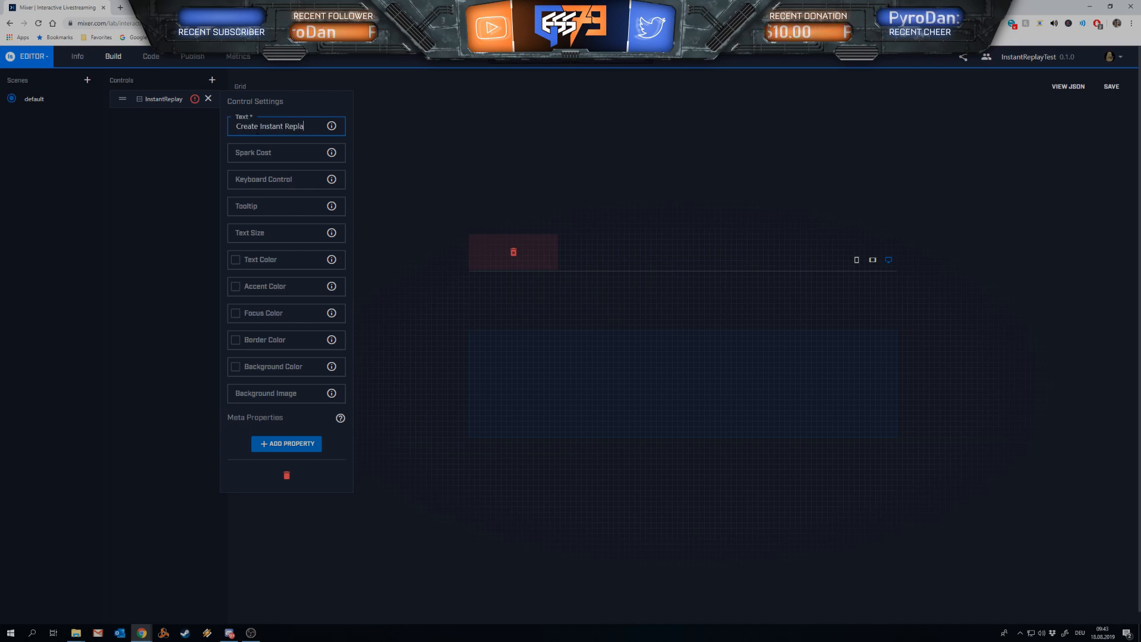
click(253, 156)
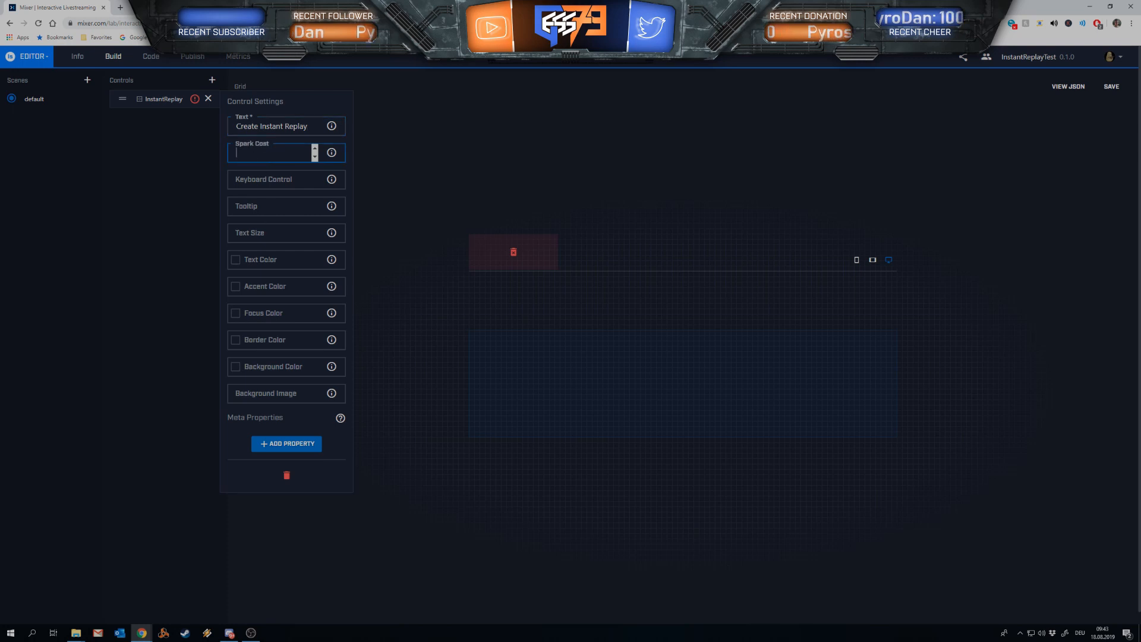
mouse_move(331, 262)
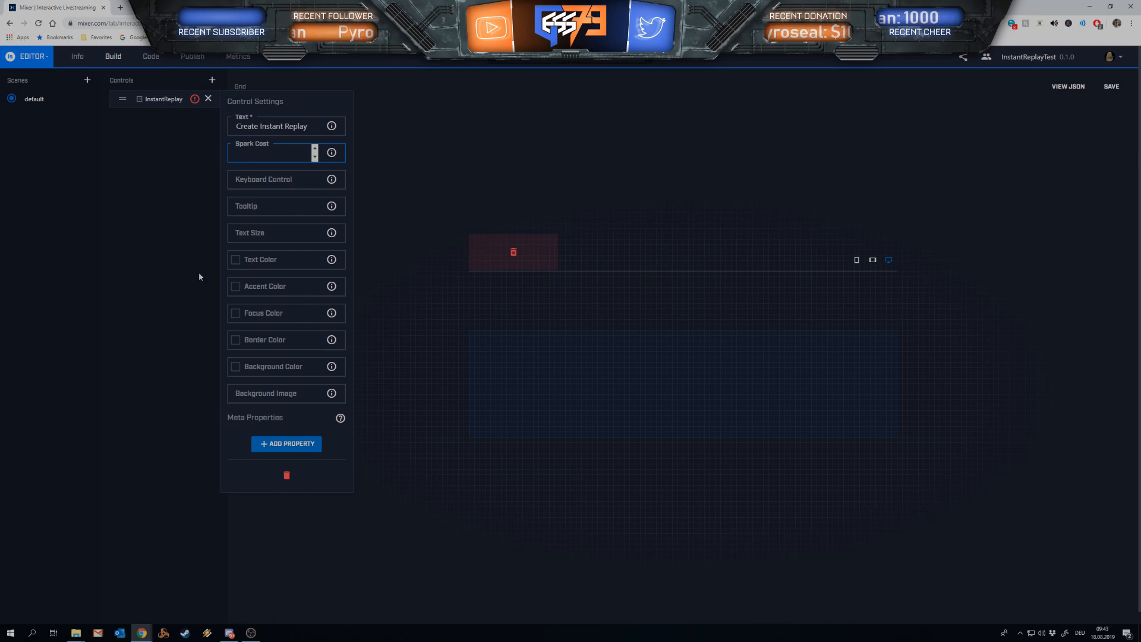
click(208, 98)
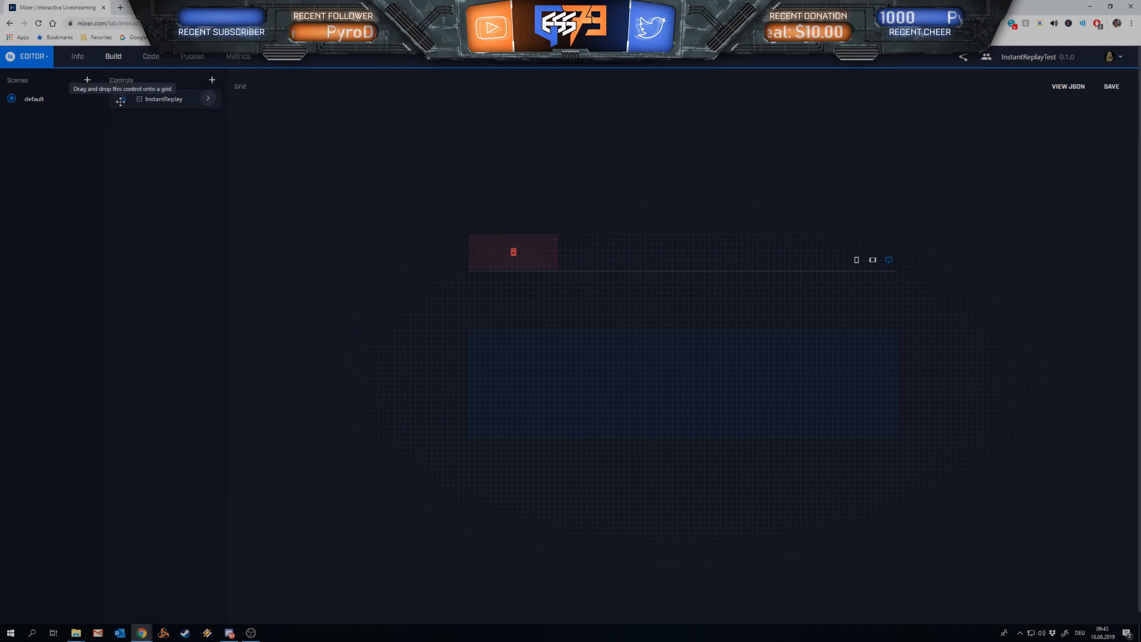
Step: Place the InstantReplay control on the desktop grid and enlarge it in both width and height
drag(115, 99, 528, 368)
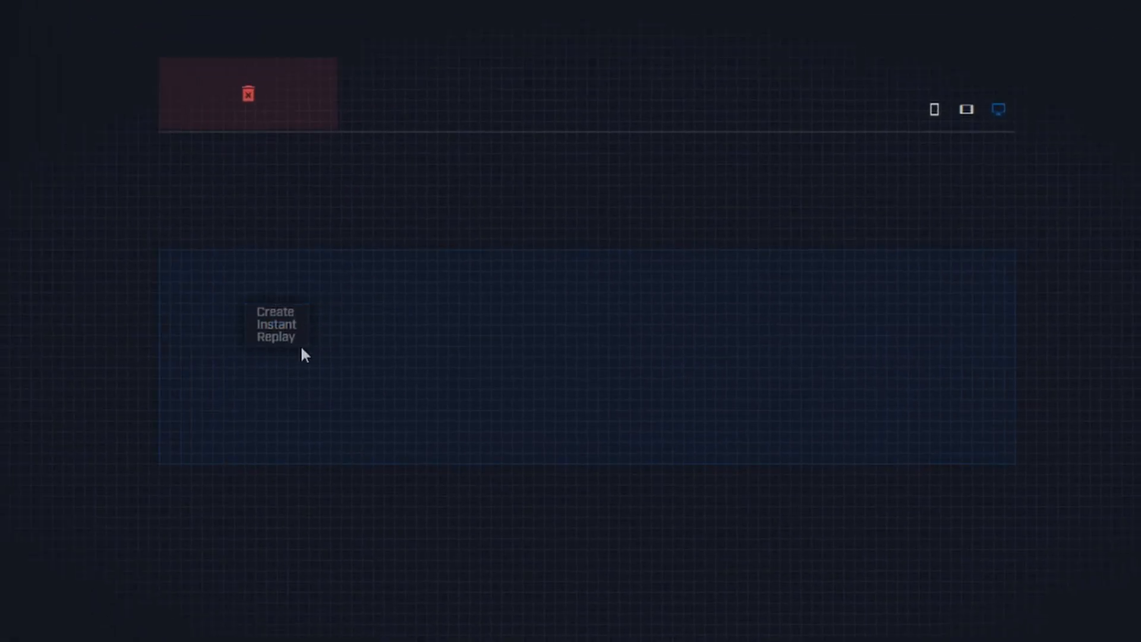
drag(310, 326, 415, 325)
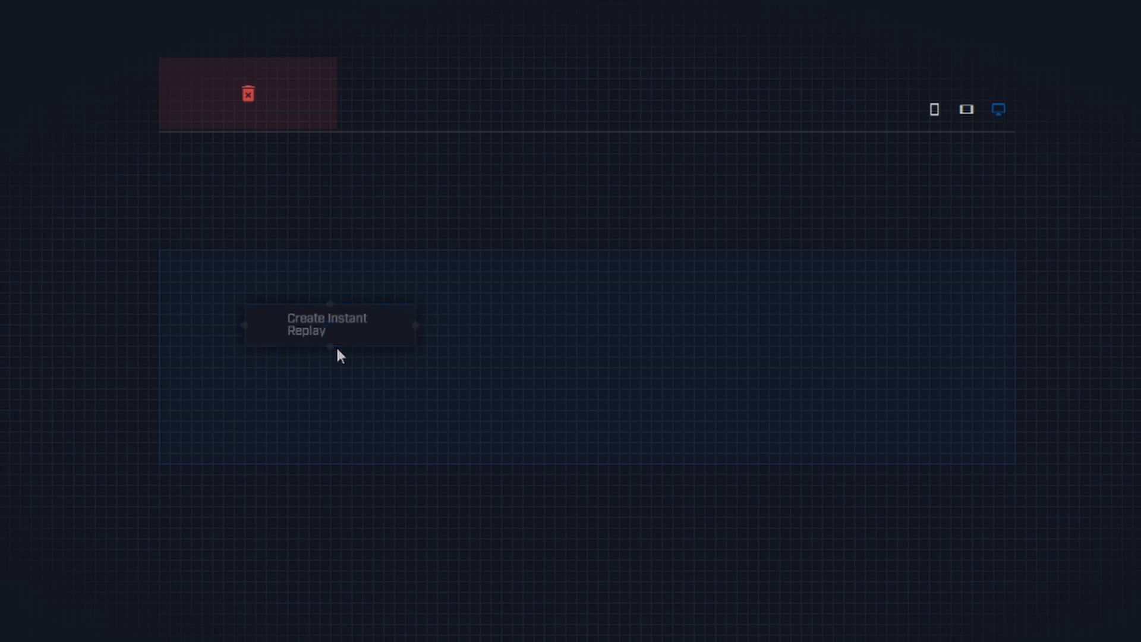
drag(330, 346, 325, 398)
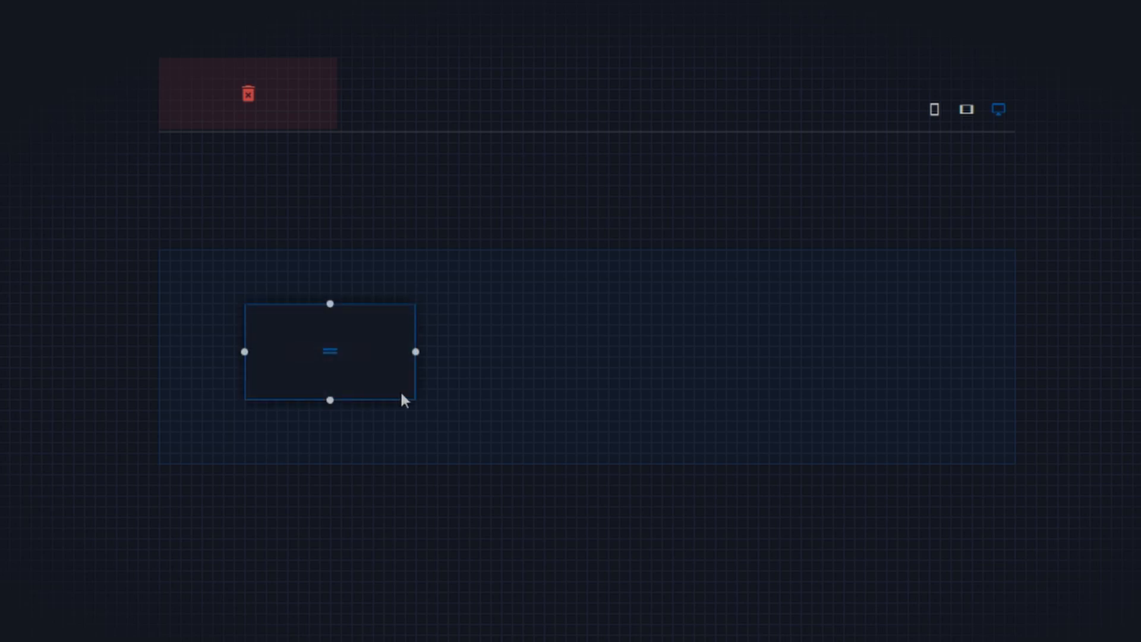
click(634, 373)
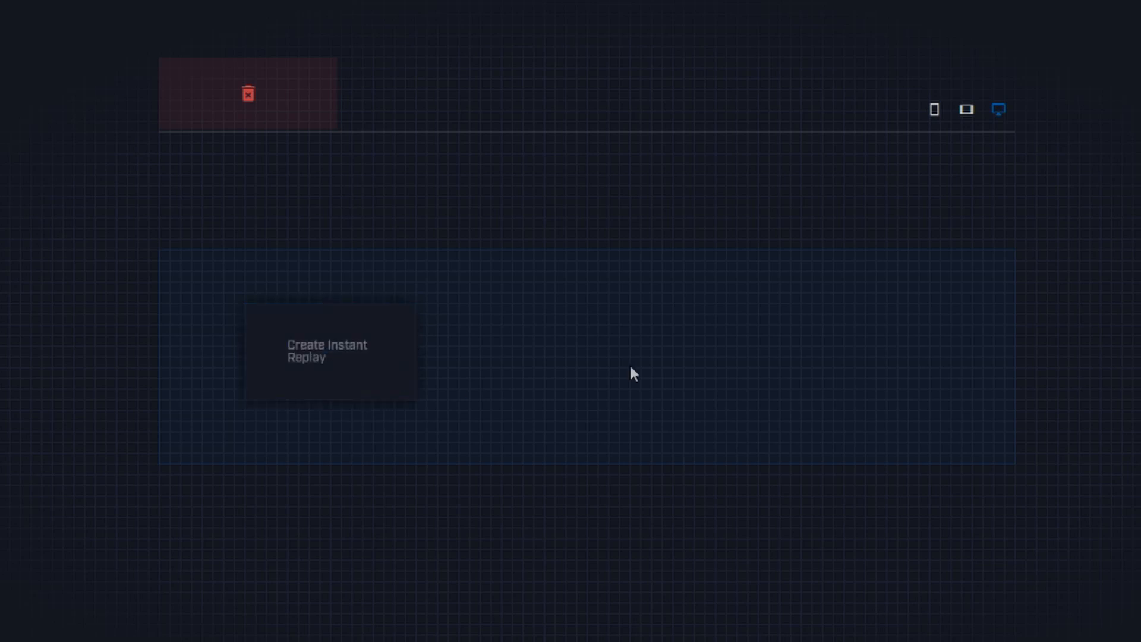
Step: View the tablet and phone grids, return to the desktop grid and save the project
click(963, 117)
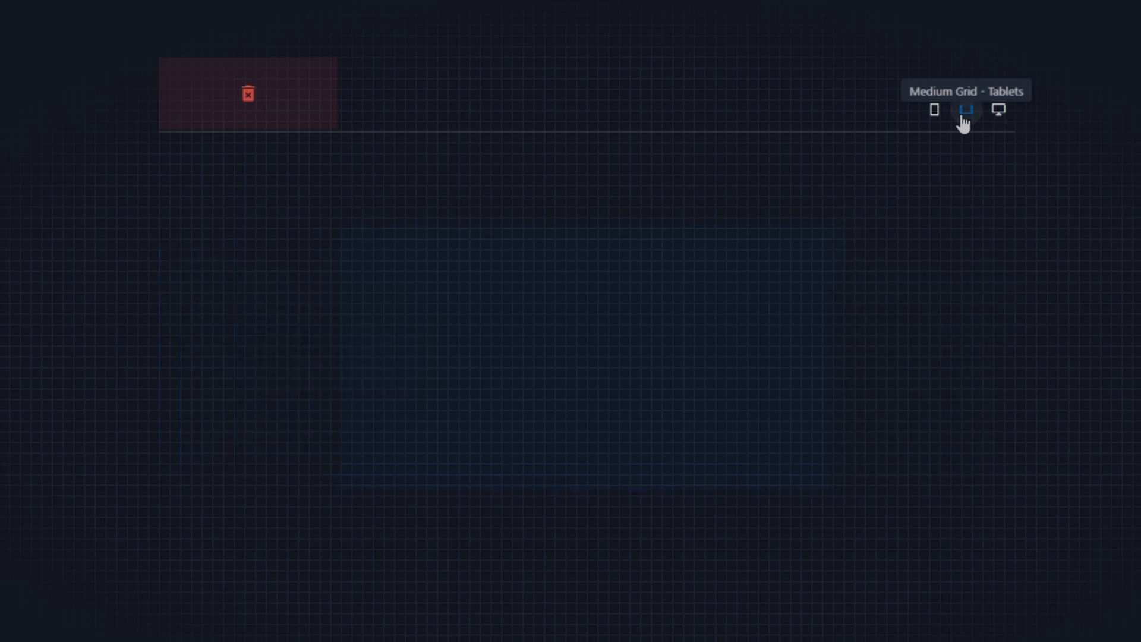
click(931, 122)
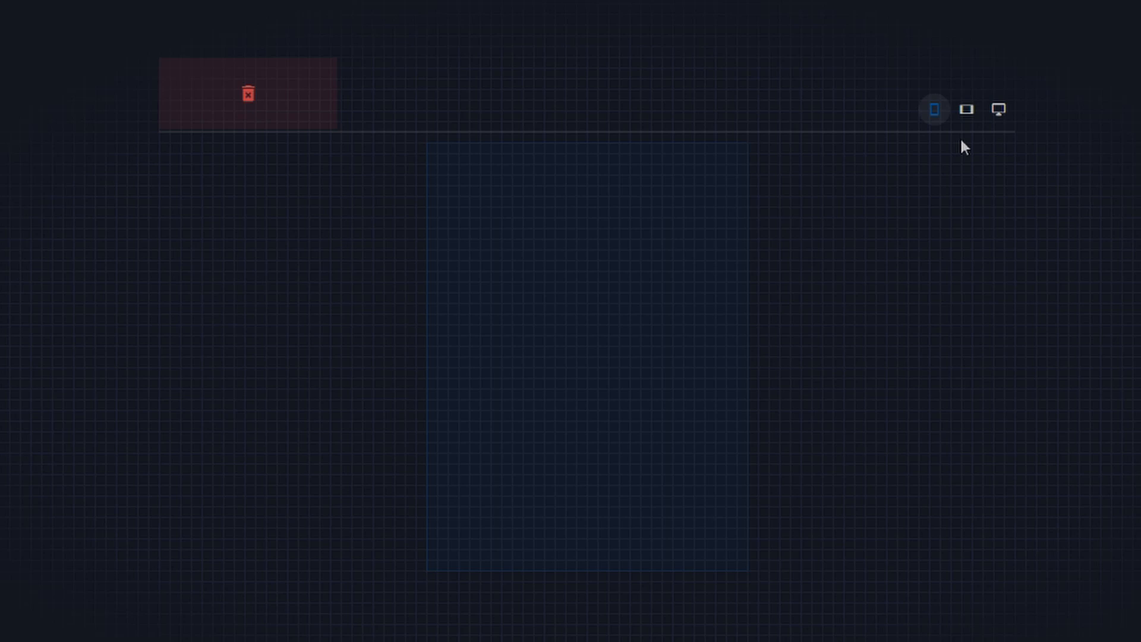
click(997, 116)
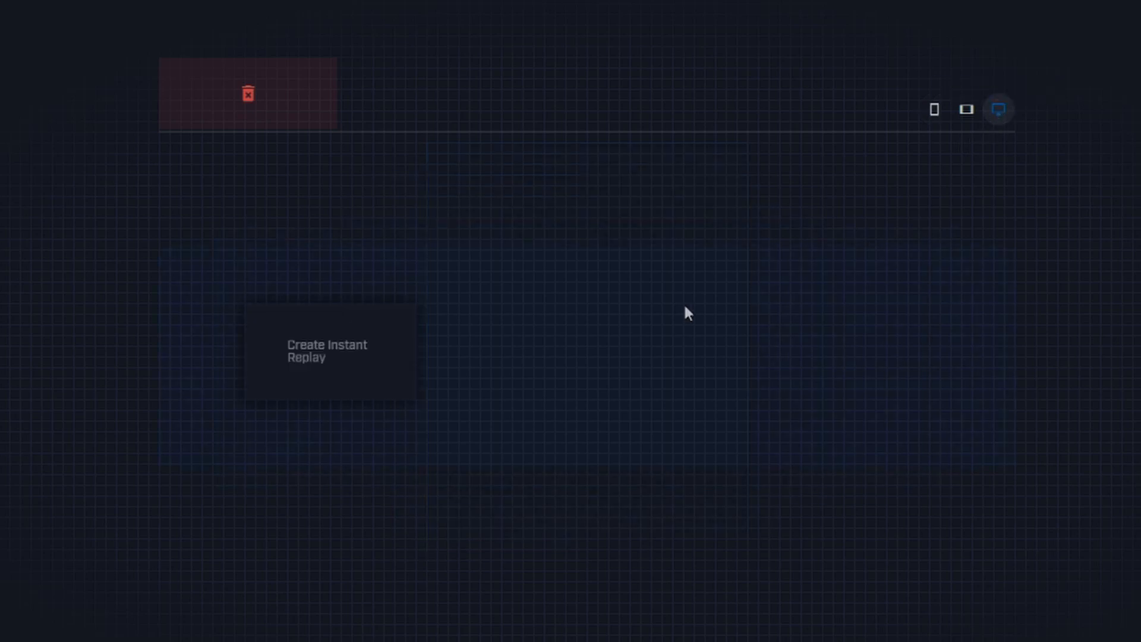
click(369, 366)
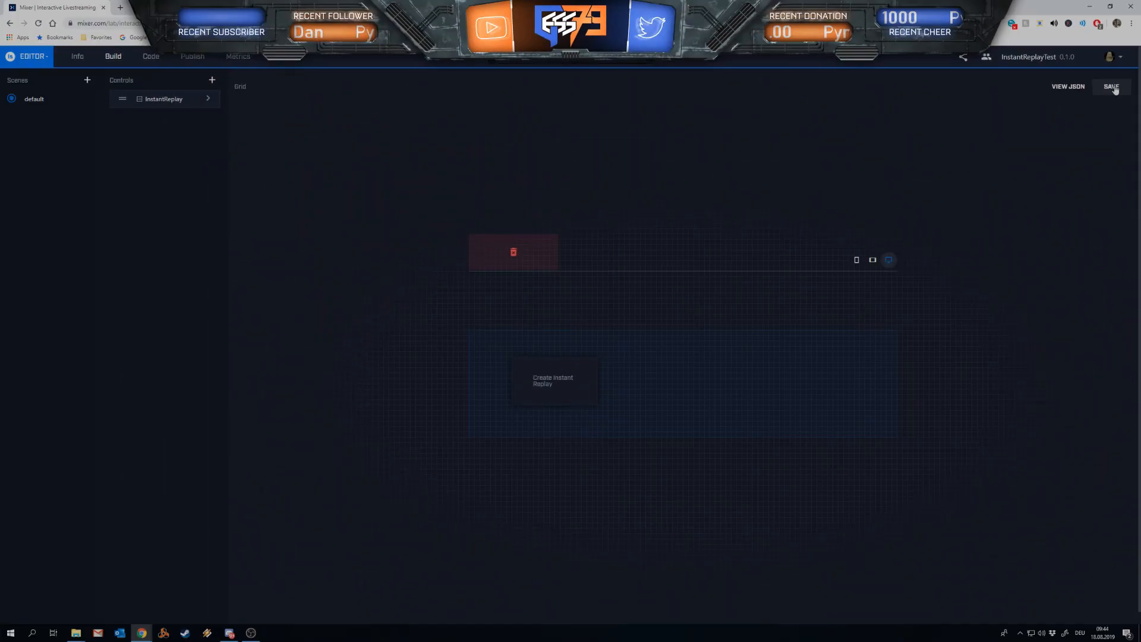
click(1112, 86)
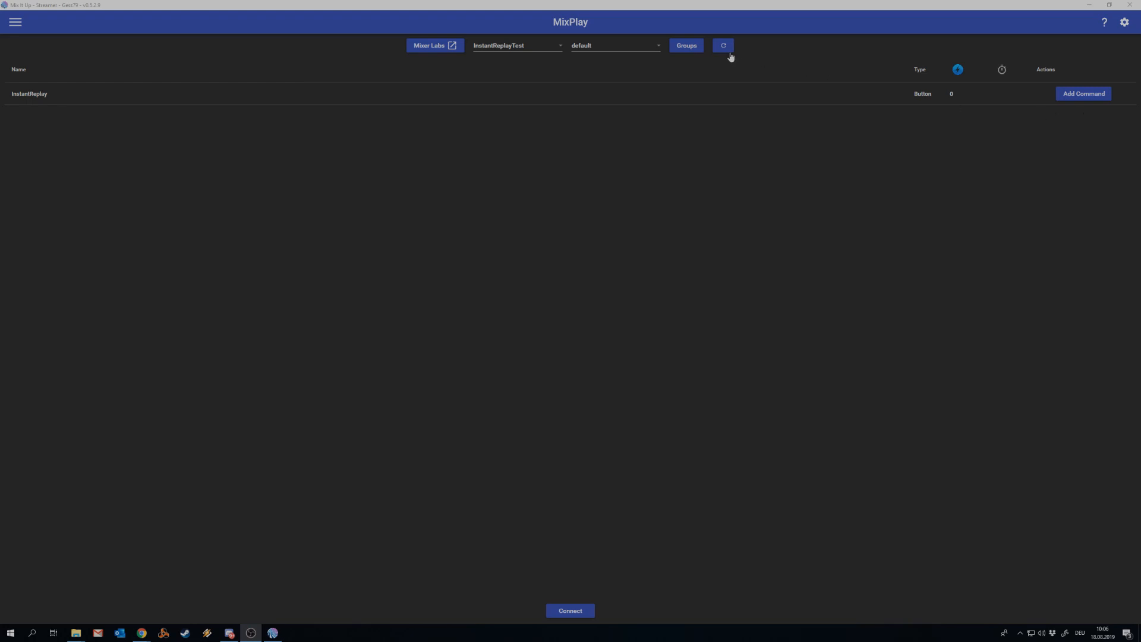
Step: In Mix It Up, add an advanced command to the InstantReplay button, importing InstantReplay.mixitupc and expanding its Chat and Input actions
click(1076, 100)
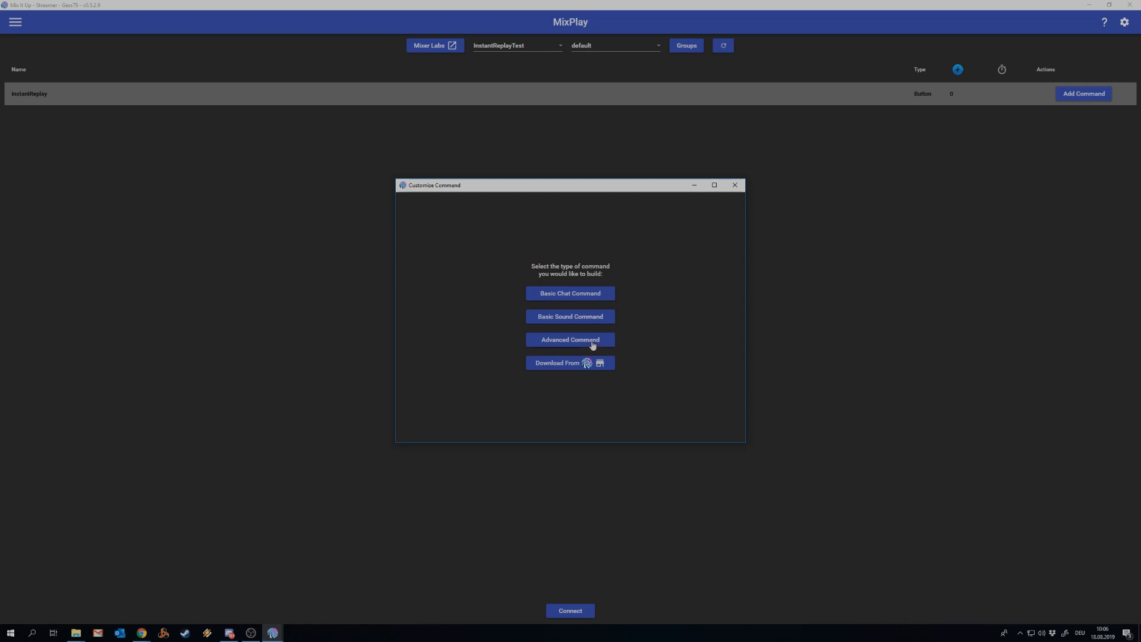
click(593, 344)
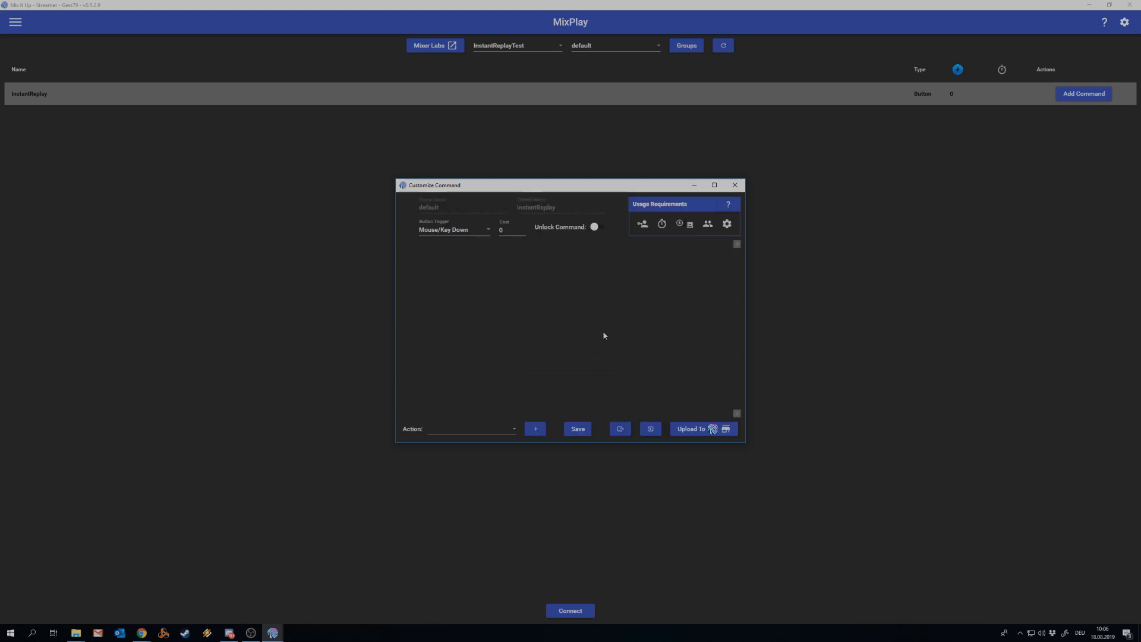
click(649, 428)
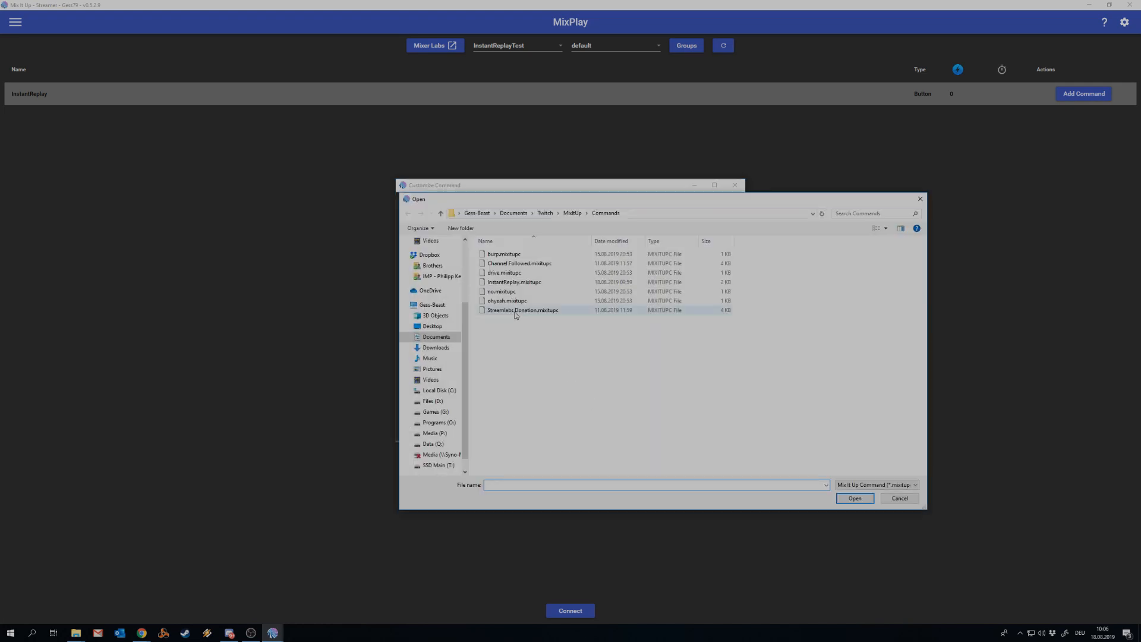
double_click(515, 285)
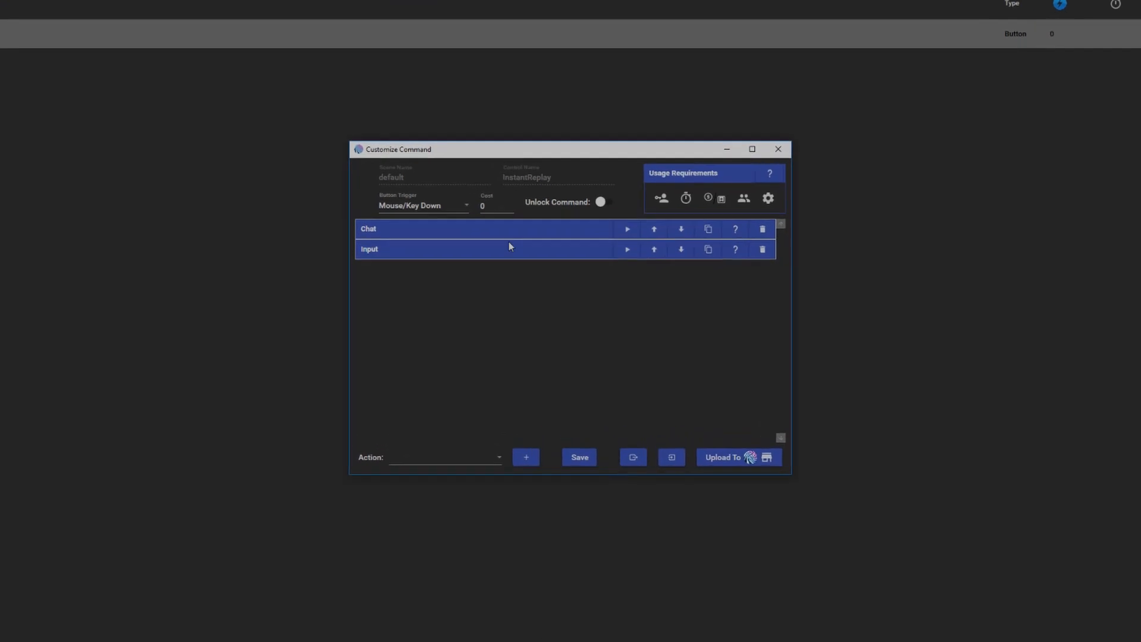
click(517, 253)
click(446, 326)
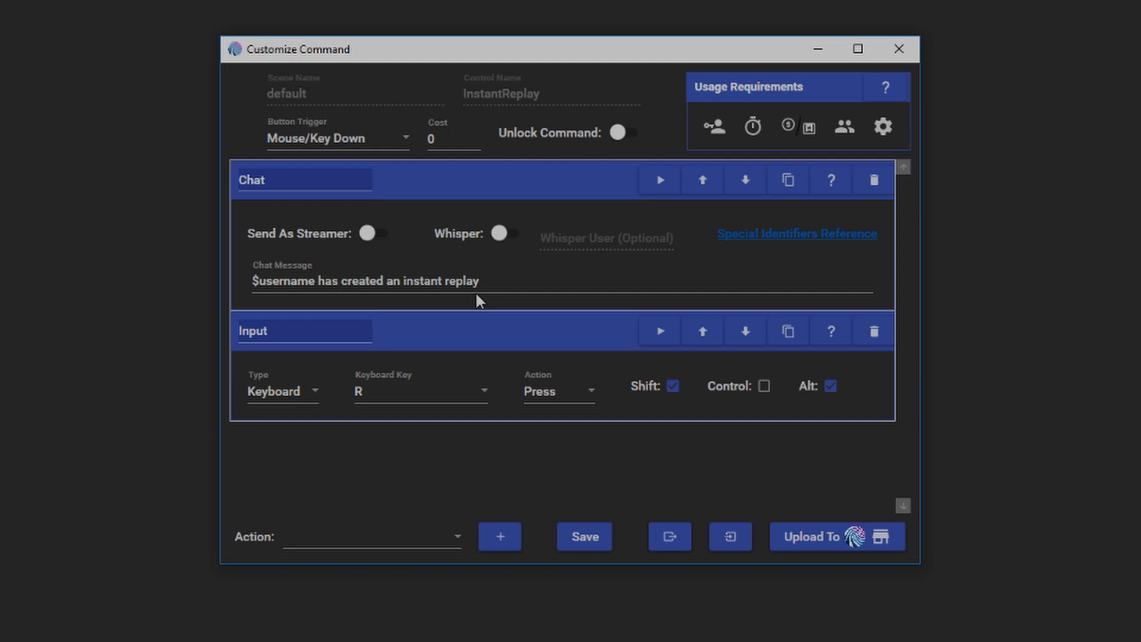
Step: Set the command's permission to Follower and its individual cooldown to 33 seconds, and save the command
mouse_move(714, 127)
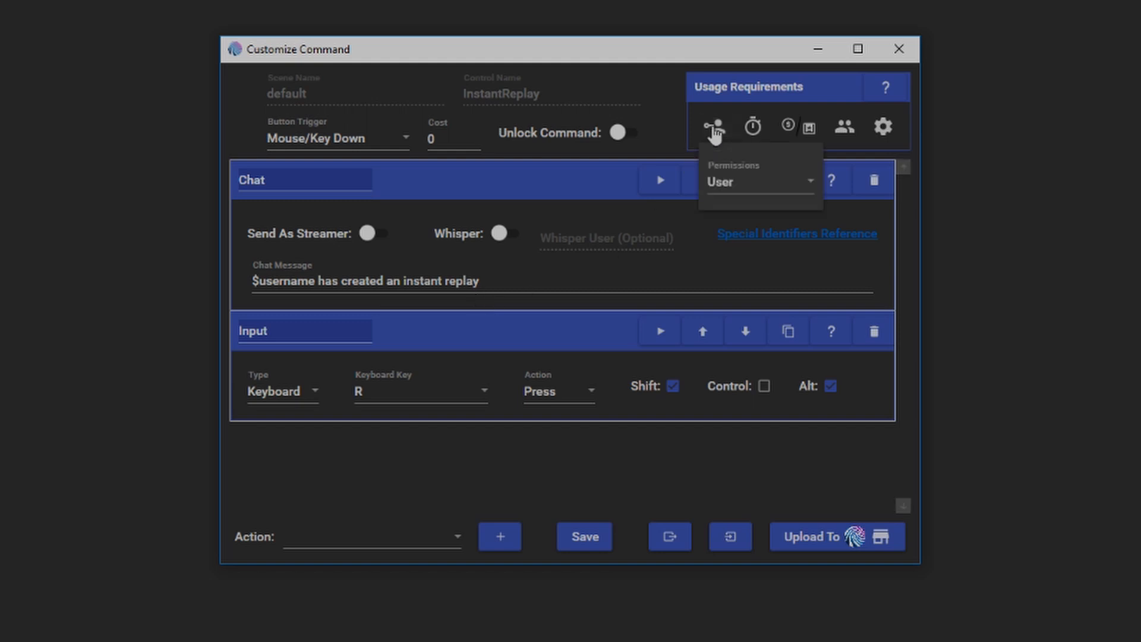
click(718, 182)
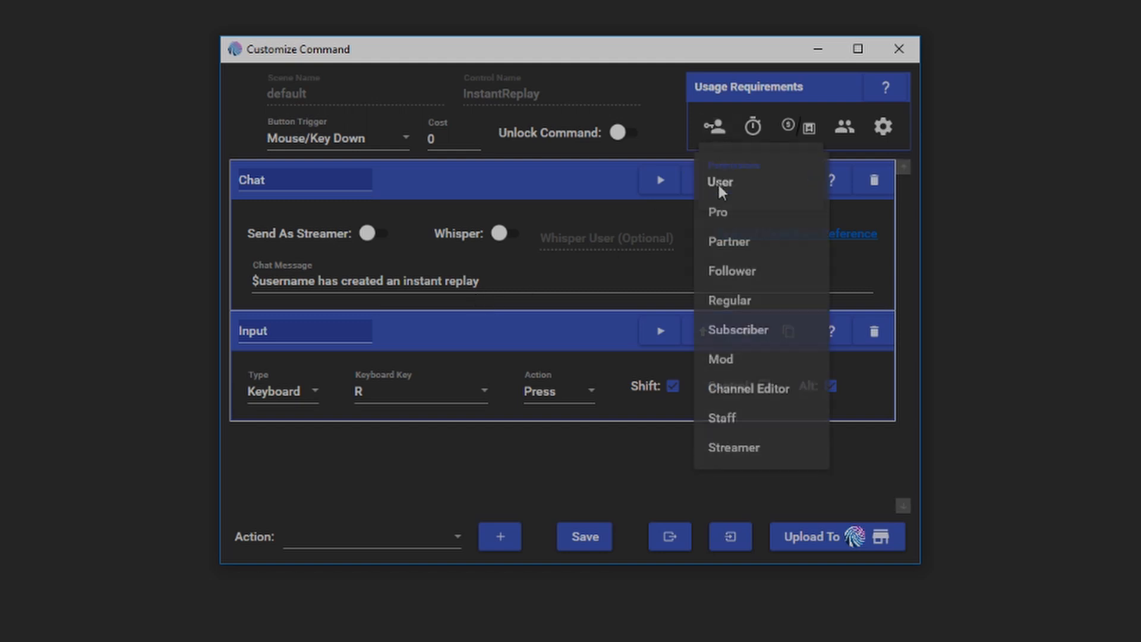
click(732, 270)
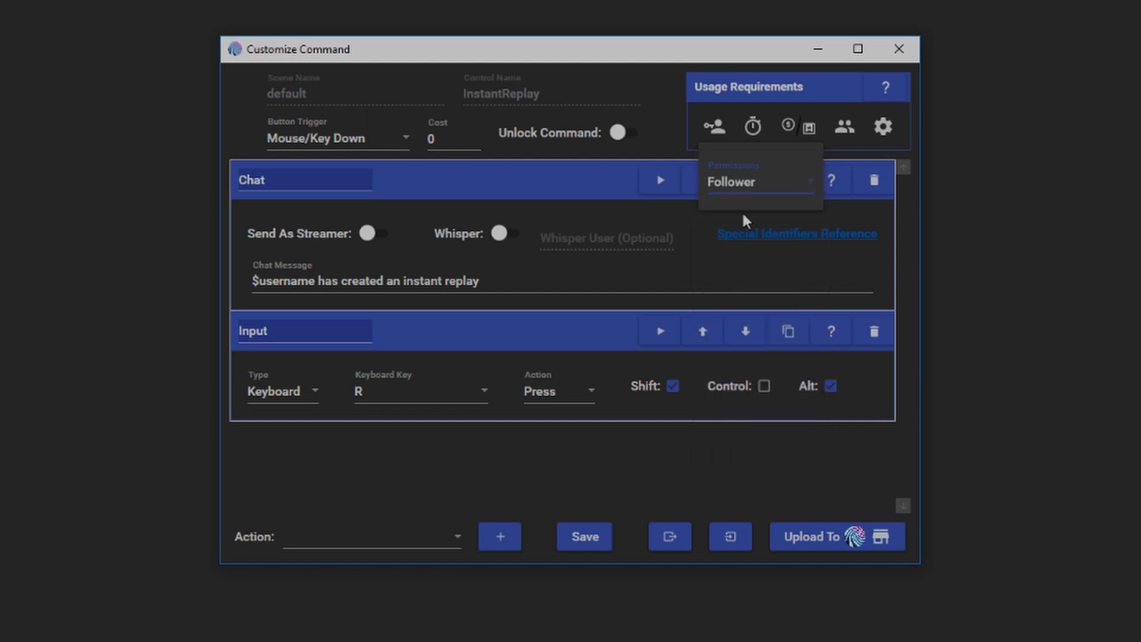
mouse_move(757, 127)
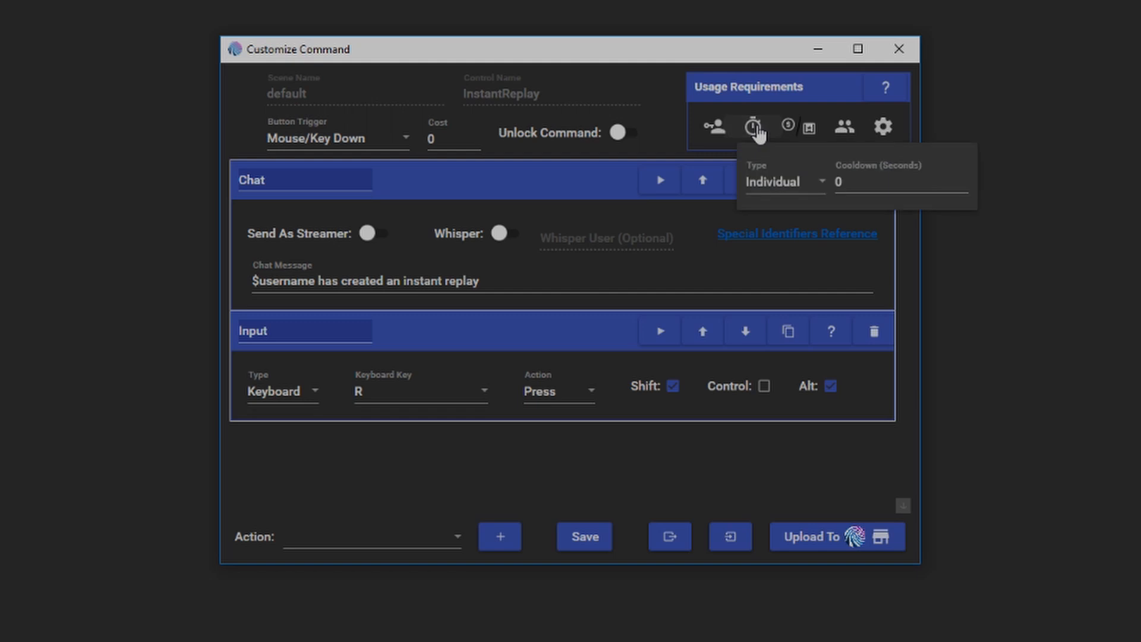
click(838, 181)
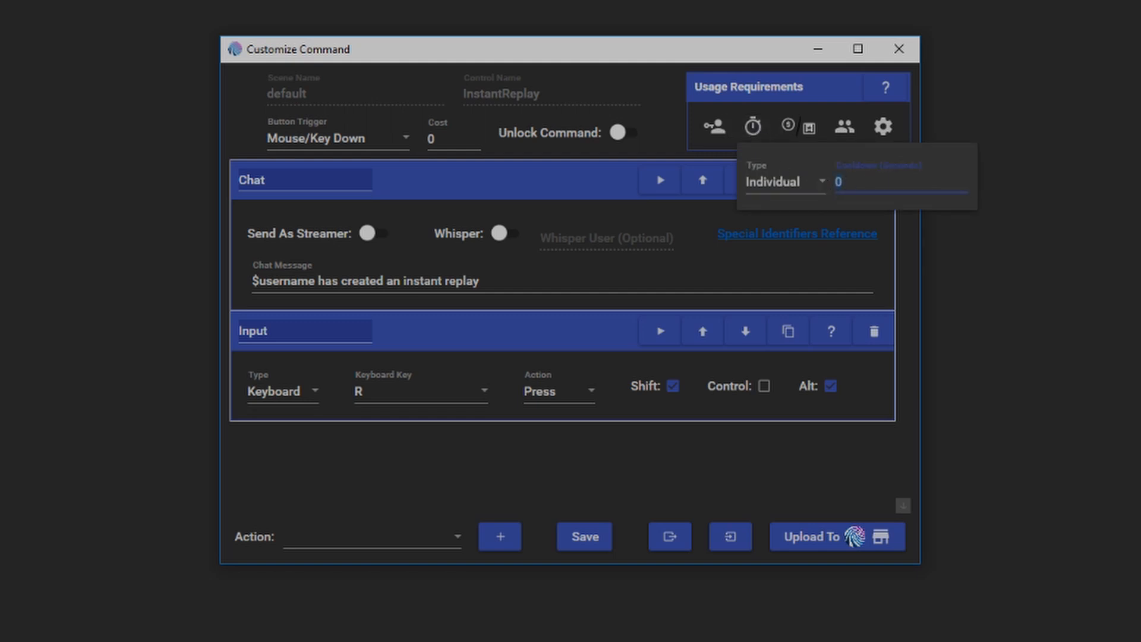
text(33)
click(606, 472)
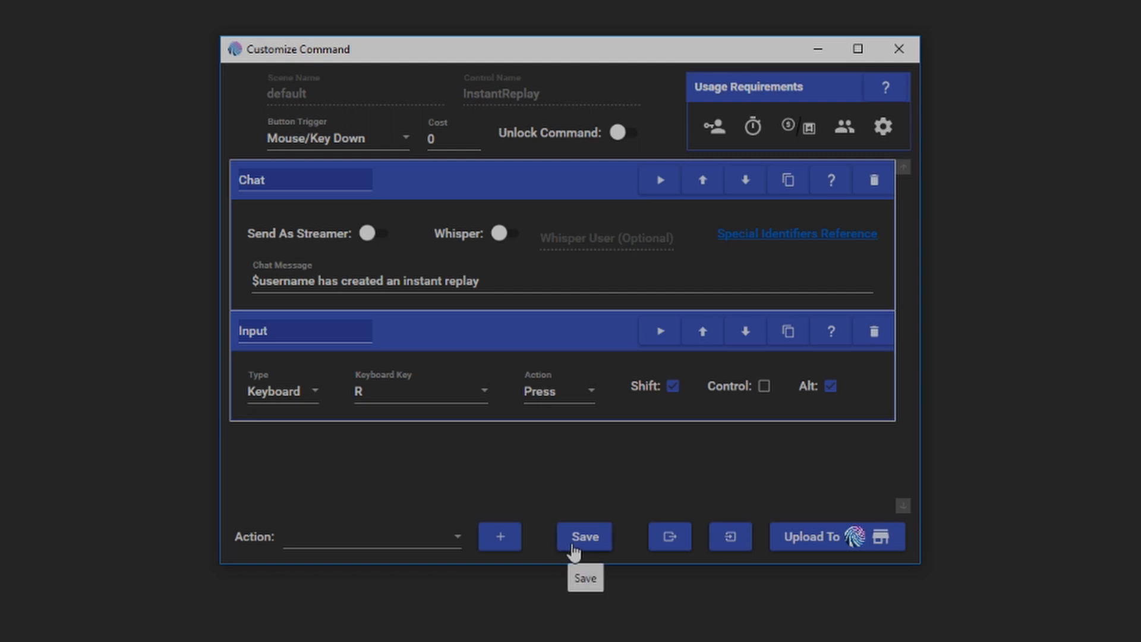
click(574, 550)
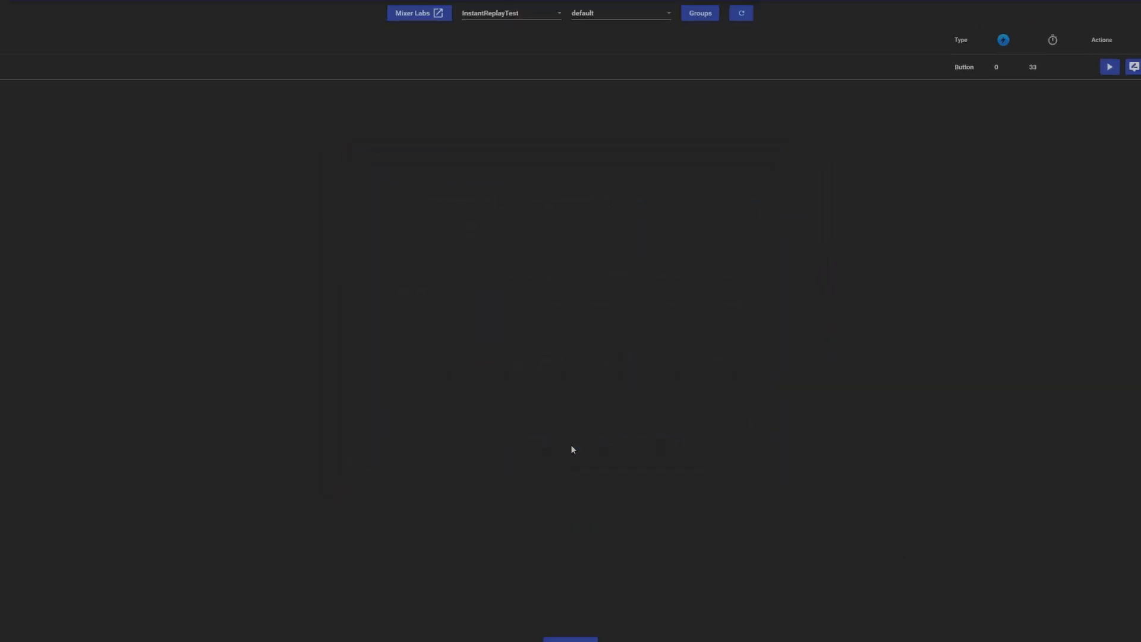